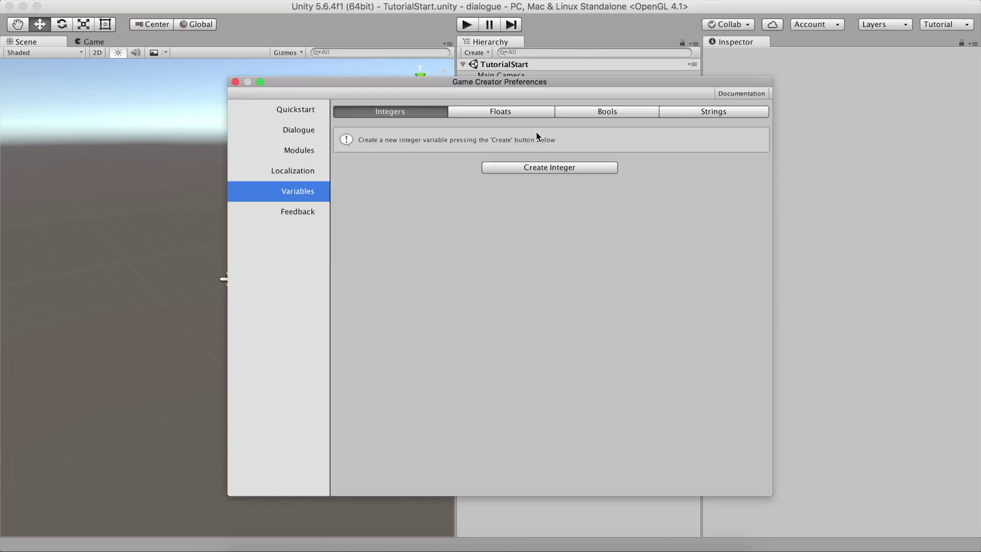
# Review the Dialogue preferences (DefaultDialogueSkin, 100-characters-per-second typewriter), then close Game Creator Preferences
pyautogui.moveTo(555, 84); pyautogui.dragTo(374, 88)
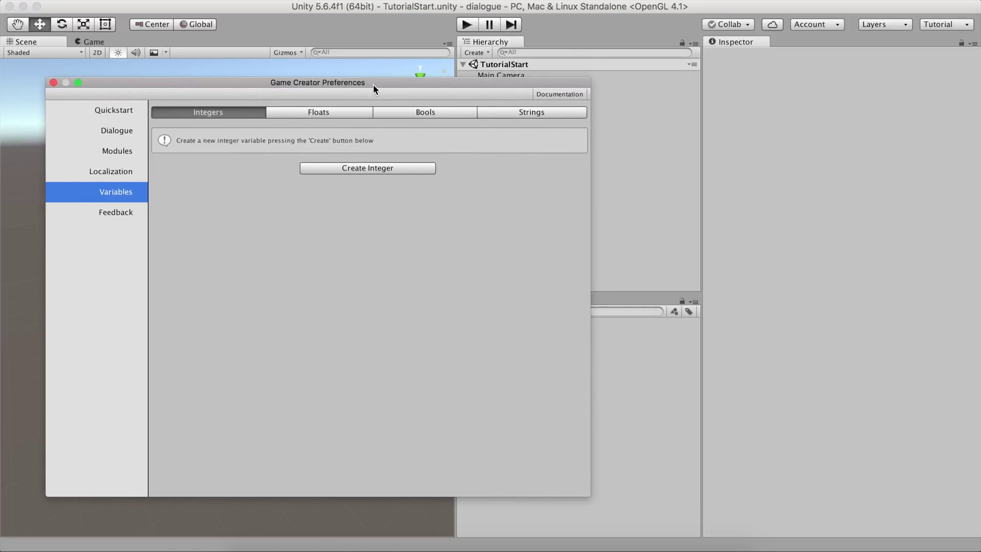
pyautogui.click(127, 132)
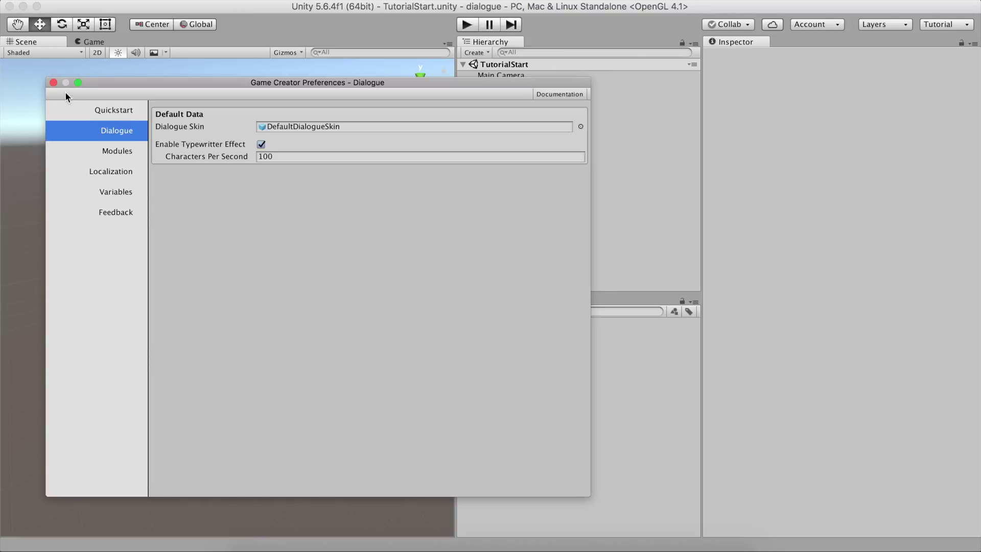
pyautogui.click(53, 84)
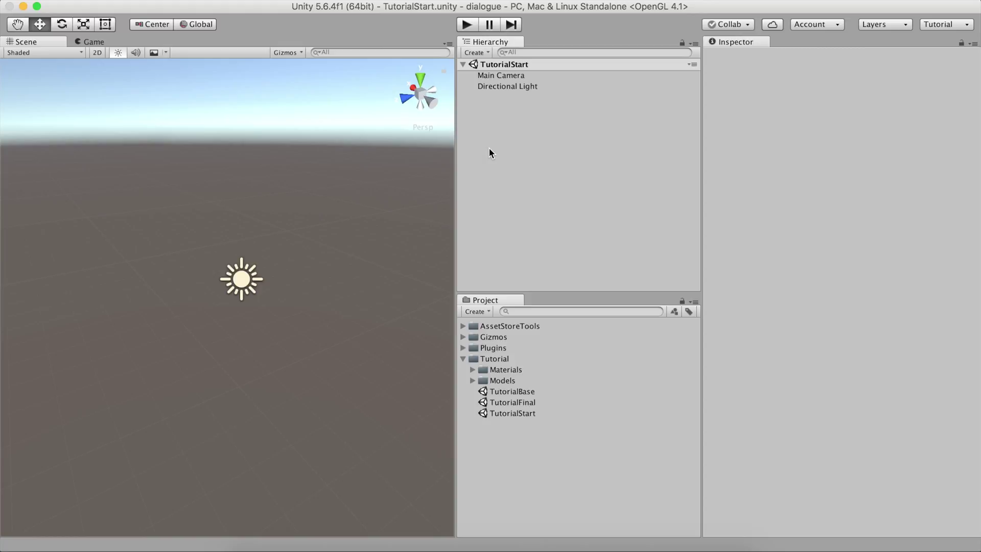
# Create a Game Creator > Other > Dialogue object in the TutorialStart scene
pyautogui.rightClick(507, 149)
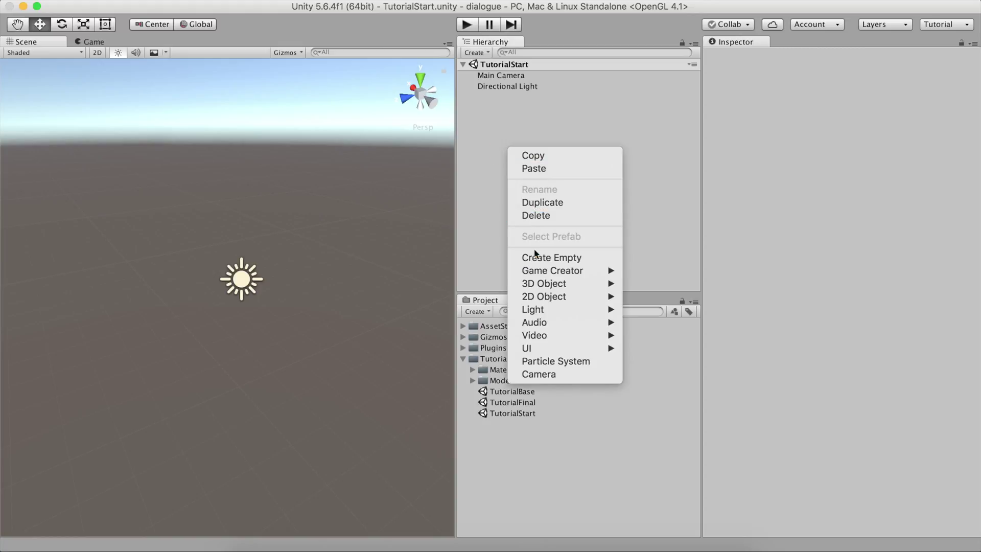
pyautogui.moveTo(536, 269)
pyautogui.moveTo(633, 271)
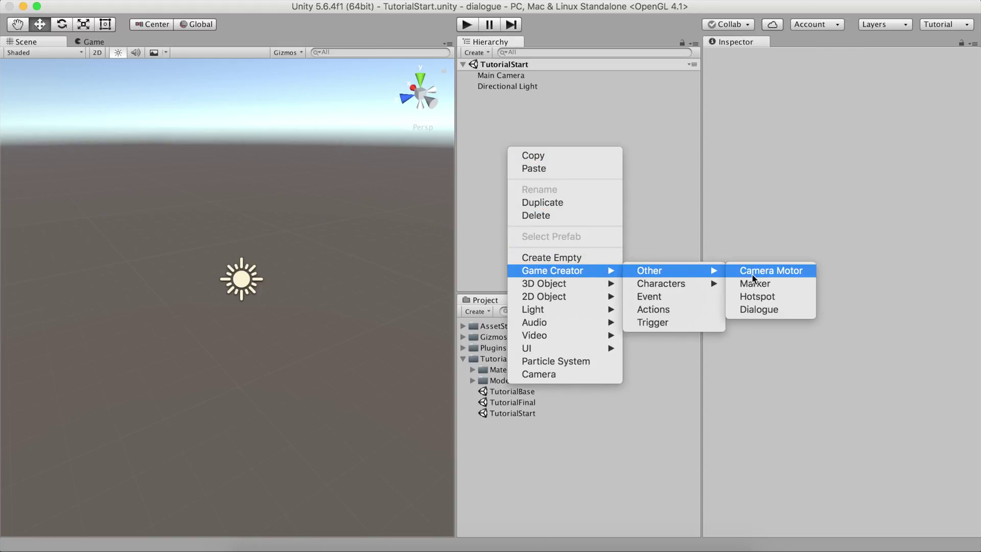
pyautogui.click(754, 309)
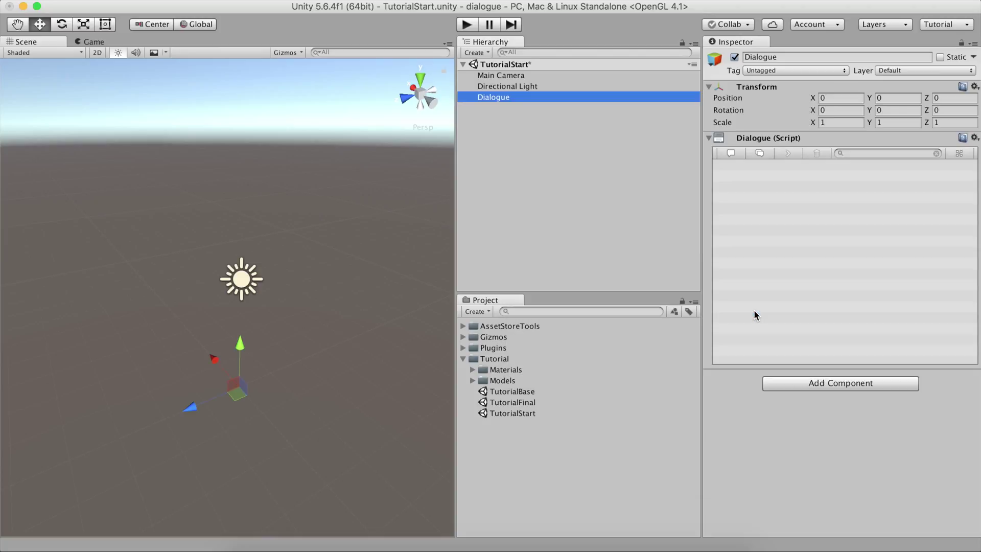
# Search the component list for 'dia' and dismiss it without adding anything
pyautogui.click(802, 313)
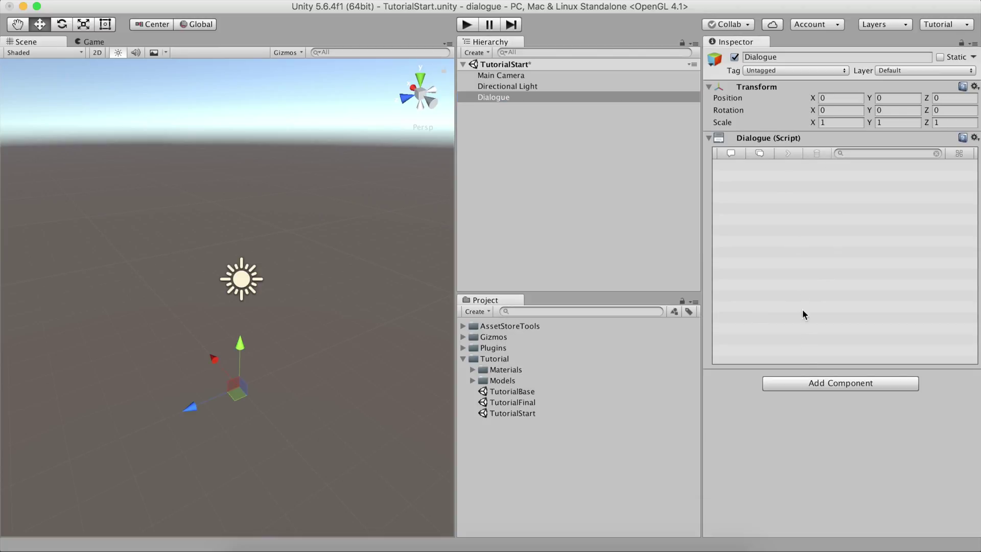
pyautogui.click(796, 384)
pyautogui.press('BackSpace')
pyautogui.press('BackSpace')
pyautogui.press('BackSpace')
pyautogui.write('dia')
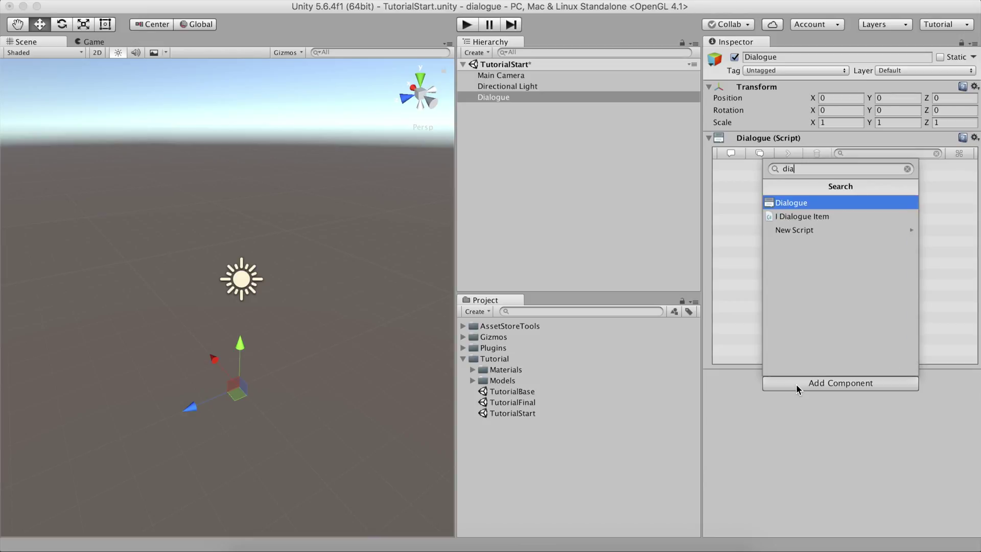
pyautogui.press('Escape')
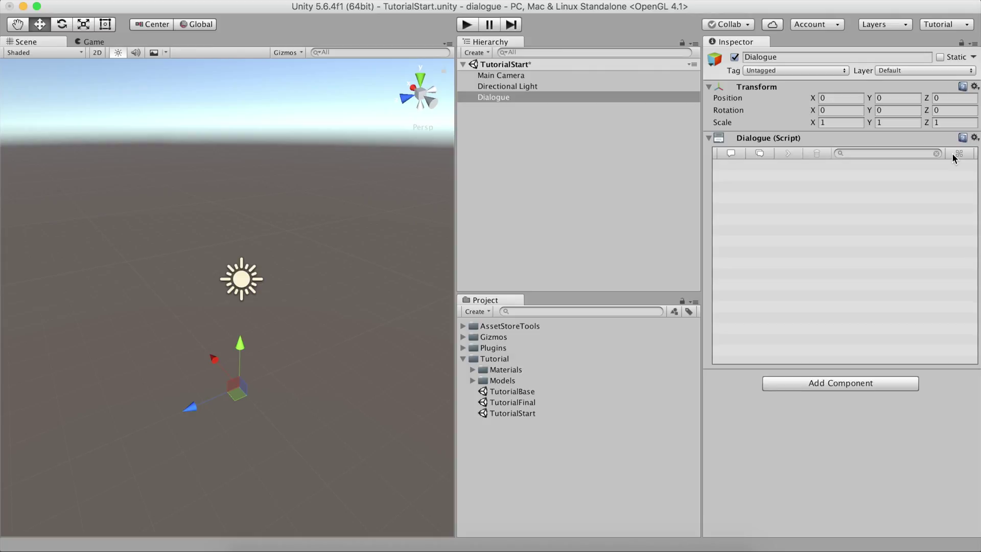
pyautogui.hotkey('shift', 'space')
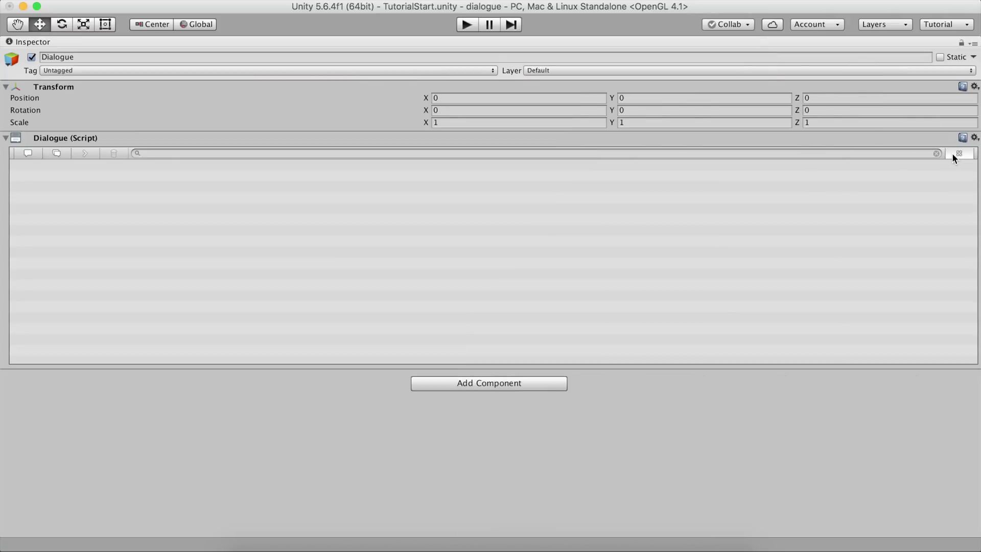
pyautogui.hotkey('shift', 'space')
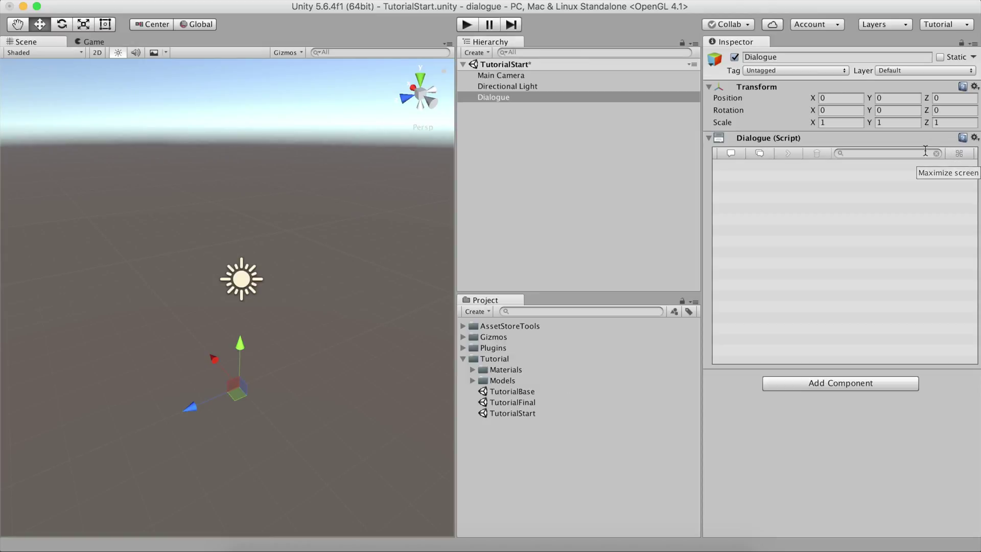
pyautogui.click(891, 149)
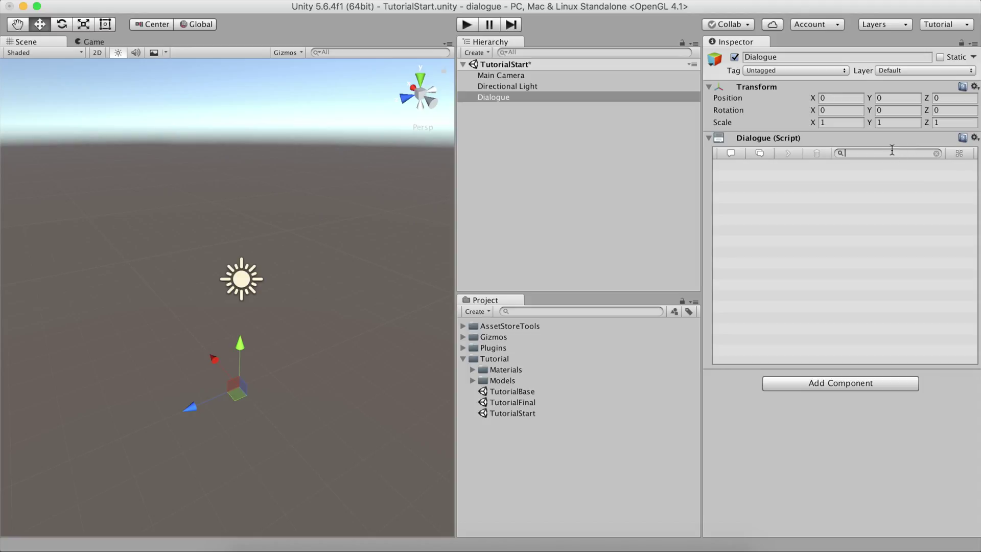
pyautogui.write('hello world')
pyautogui.press('BackSpace')
pyautogui.press('BackSpace')
pyautogui.press('BackSpace')
pyautogui.press('BackSpace')
pyautogui.press('BackSpace')
pyautogui.press('BackSpace')
pyautogui.press('BackSpace')
pyautogui.press('BackSpace')
pyautogui.press('BackSpace')
pyautogui.press('BackSpace')
pyautogui.press('BackSpace')
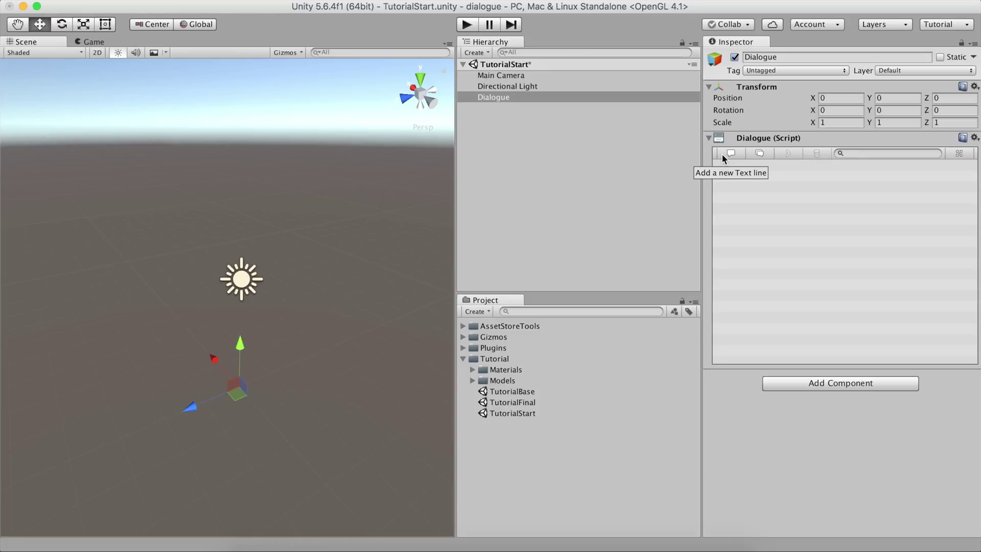
# Add a text line, toggle Auto Play on and off, and try voice jul-d0-l1 with its voice length
pyautogui.click(740, 152)
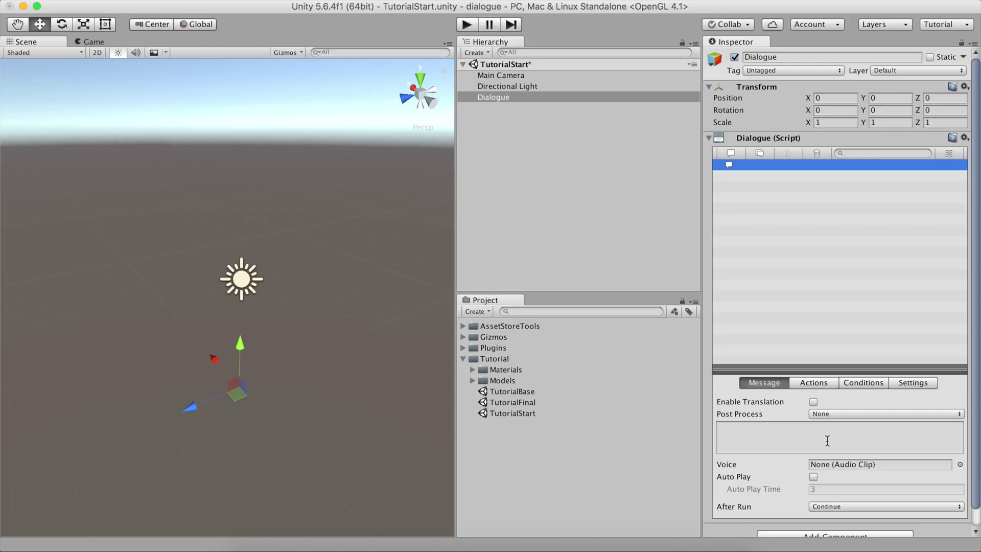
pyautogui.click(814, 477)
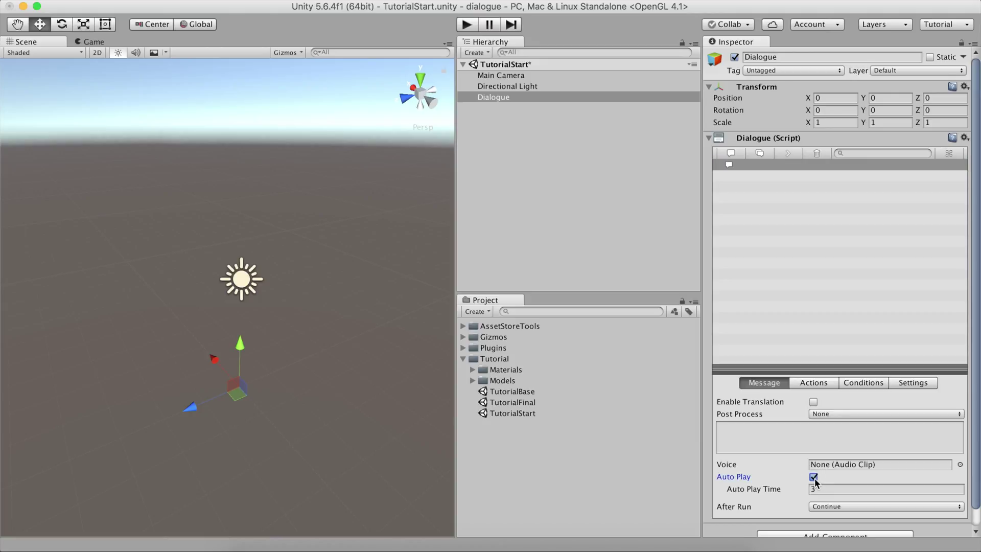
pyautogui.click(813, 477)
pyautogui.click(960, 464)
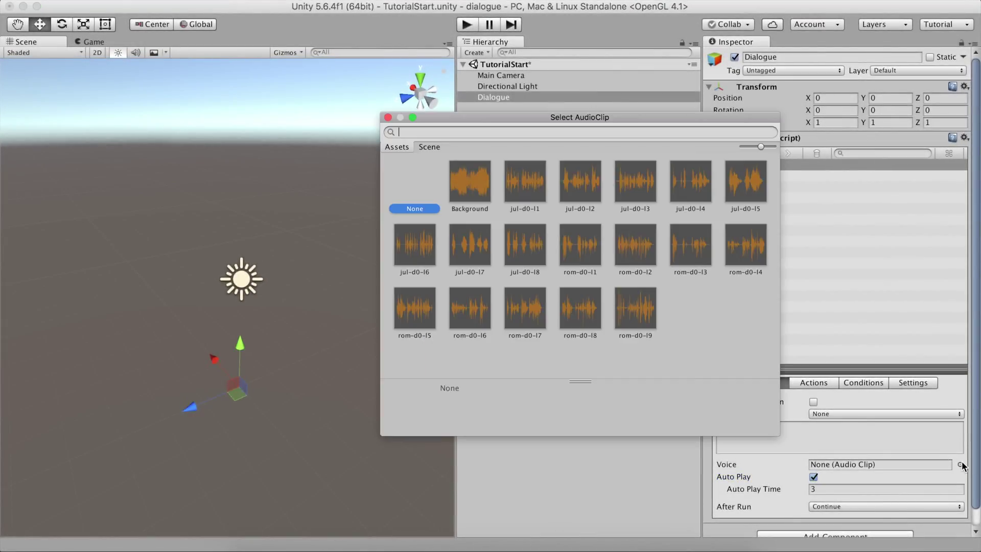
pyautogui.doubleClick(517, 197)
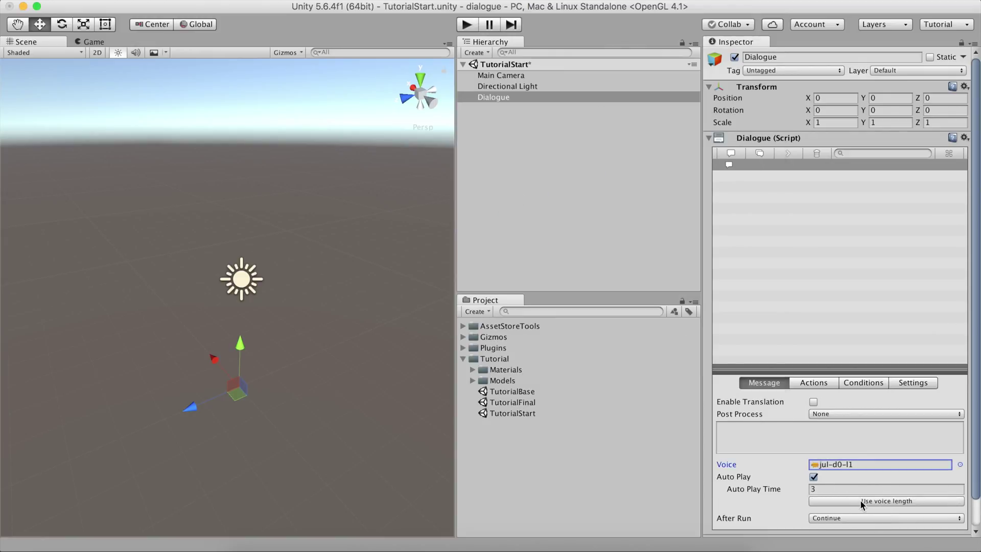
pyautogui.click(862, 503)
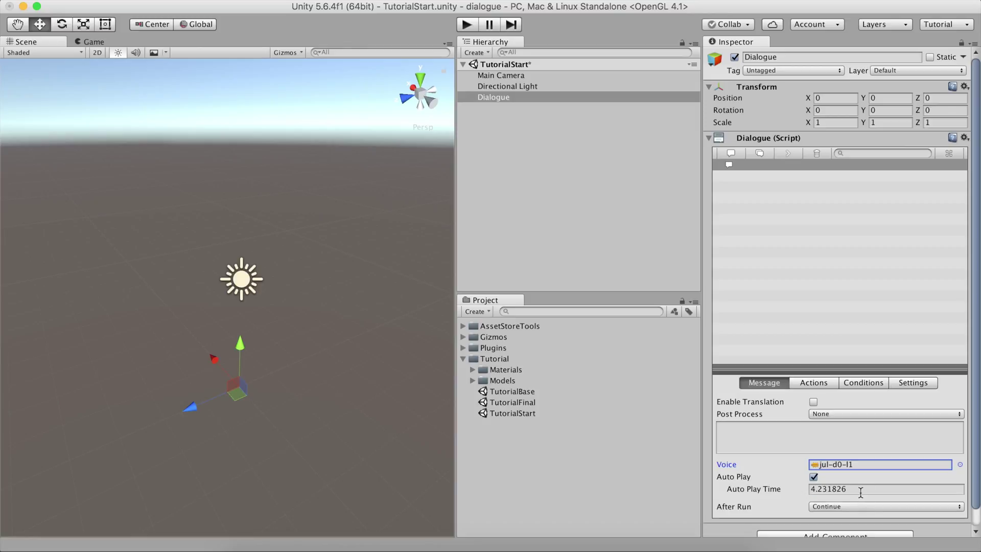
# Review the text line's Actions (Simultaneous), Conditions and Settings, then select Ogarth in TutorialBase
pyautogui.click(828, 386)
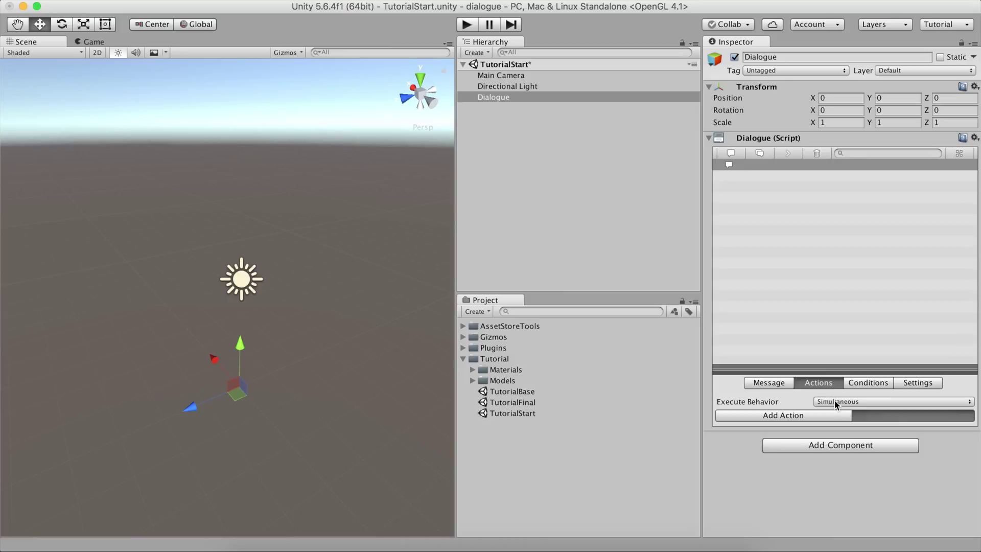
pyautogui.click(833, 402)
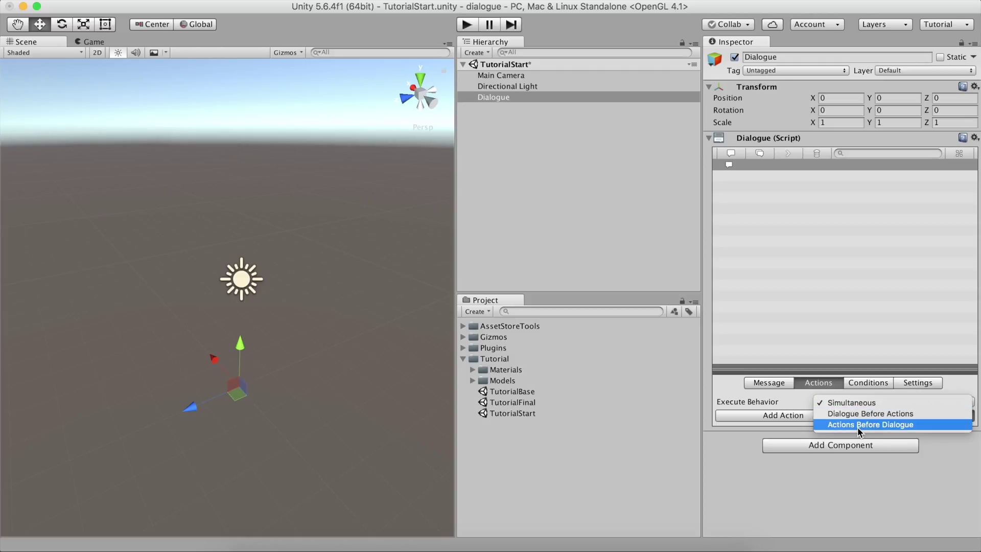
pyautogui.click(802, 430)
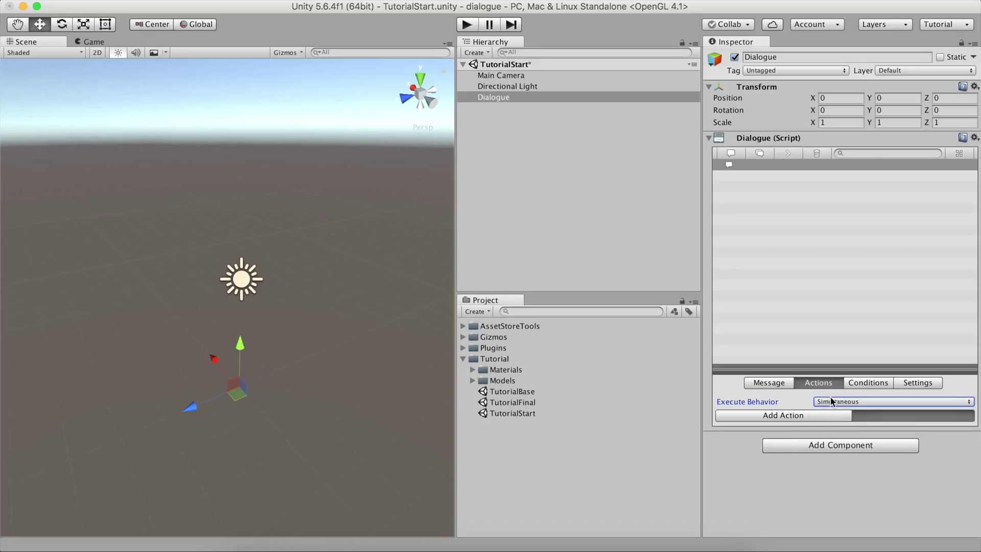
pyautogui.click(854, 384)
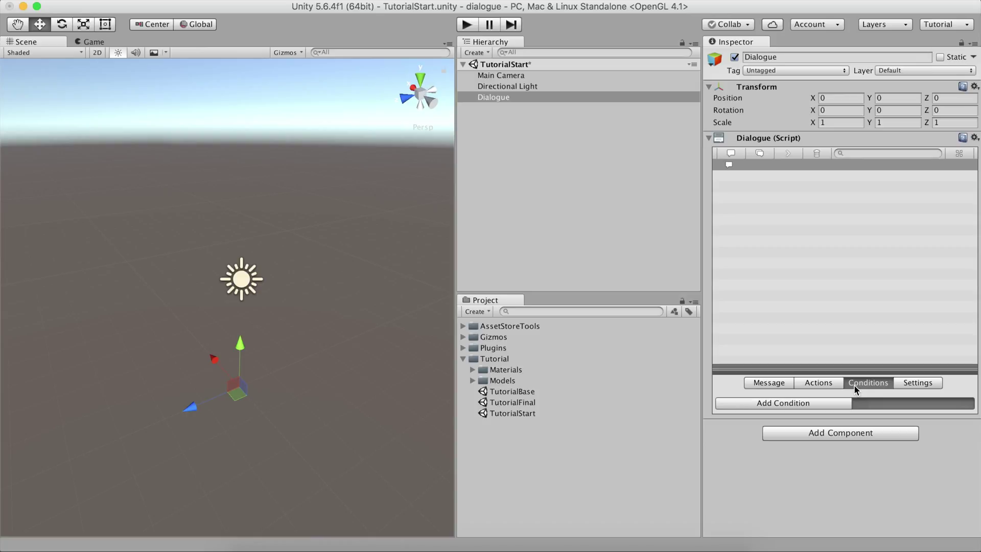
pyautogui.click(918, 384)
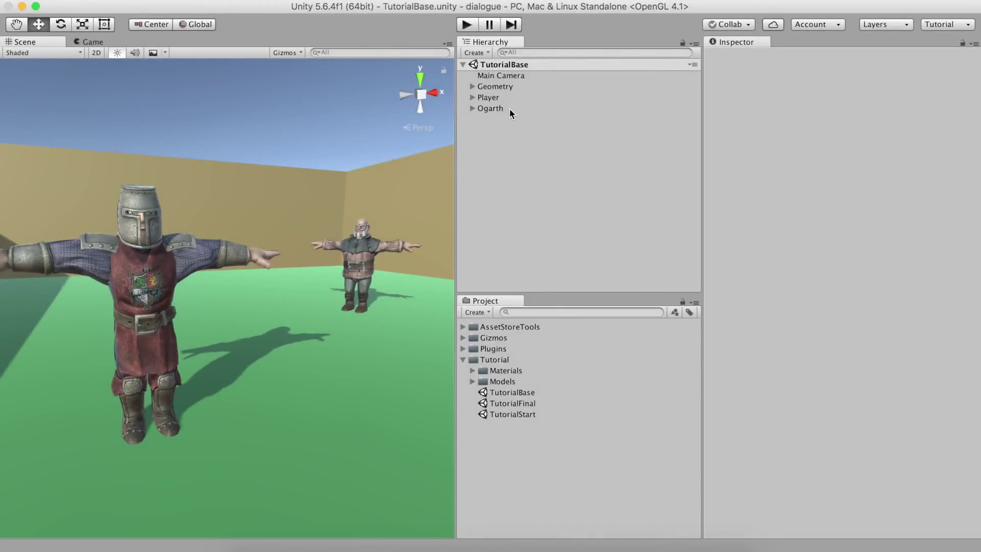
pyautogui.click(510, 108)
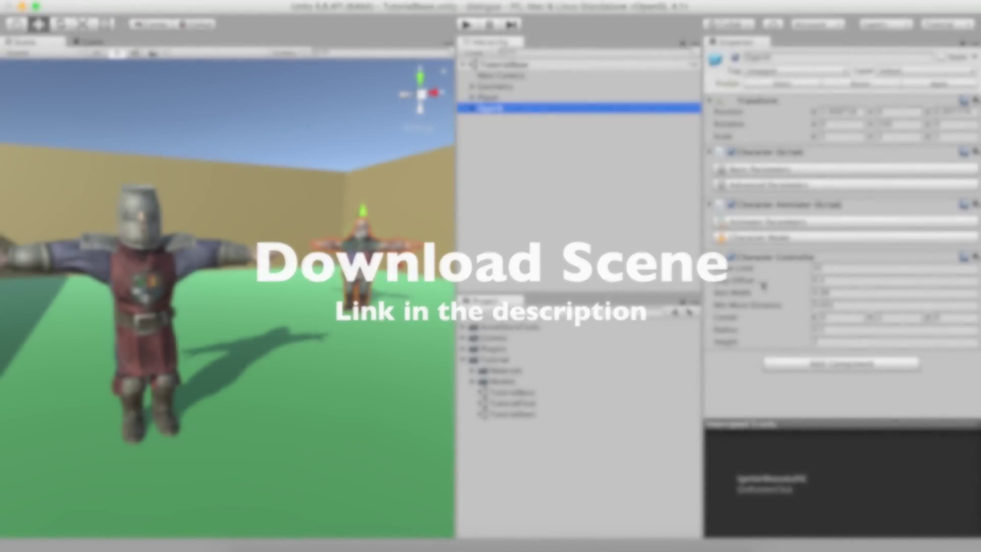
# Add a Trigger component to Ogarth set to On Mouse Left Click
pyautogui.click(804, 362)
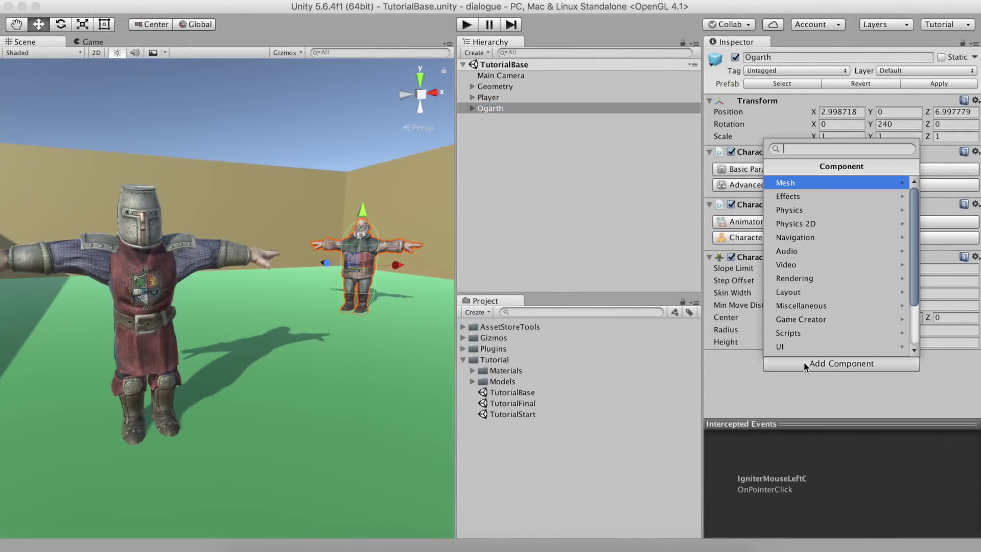
pyautogui.write('trigg')
pyautogui.press('Return')
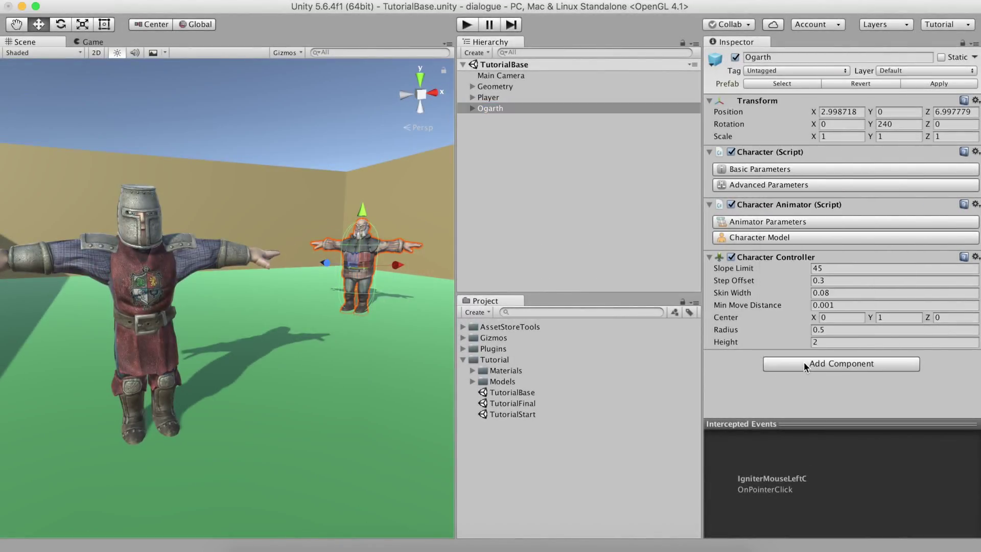
pyautogui.scroll(-5, 803, 362)
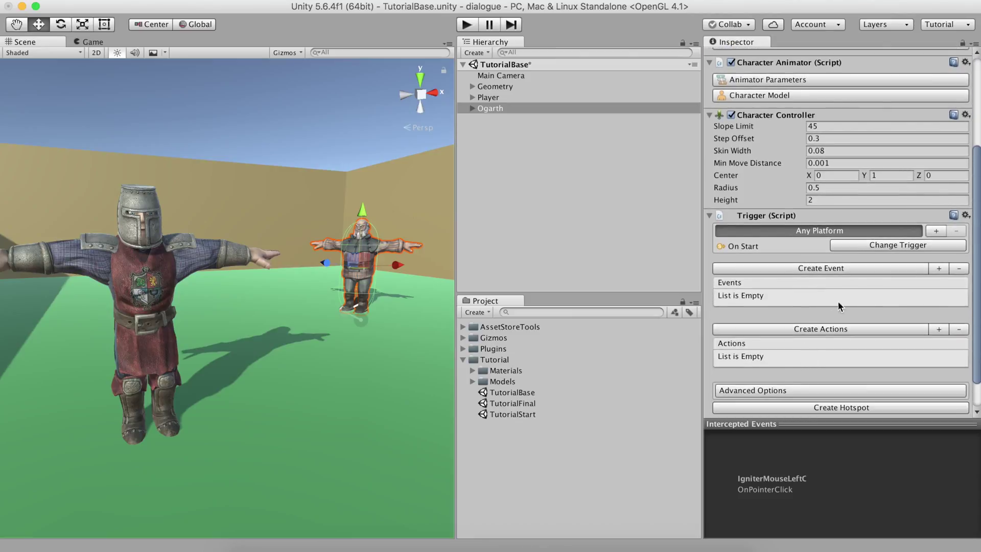
pyautogui.click(868, 247)
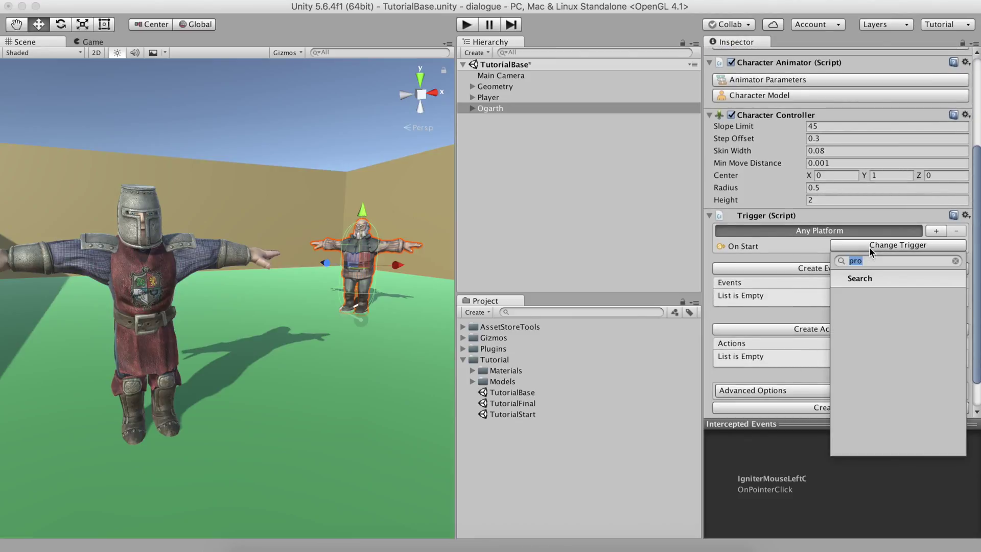
pyautogui.write('u')
pyautogui.press('BackSpace')
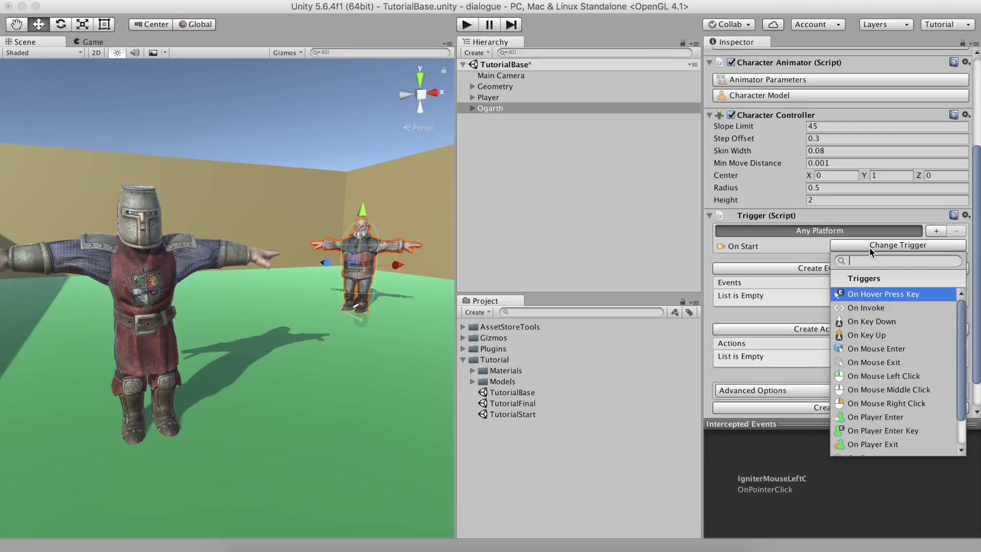
pyautogui.write('cli')
pyautogui.press('Return')
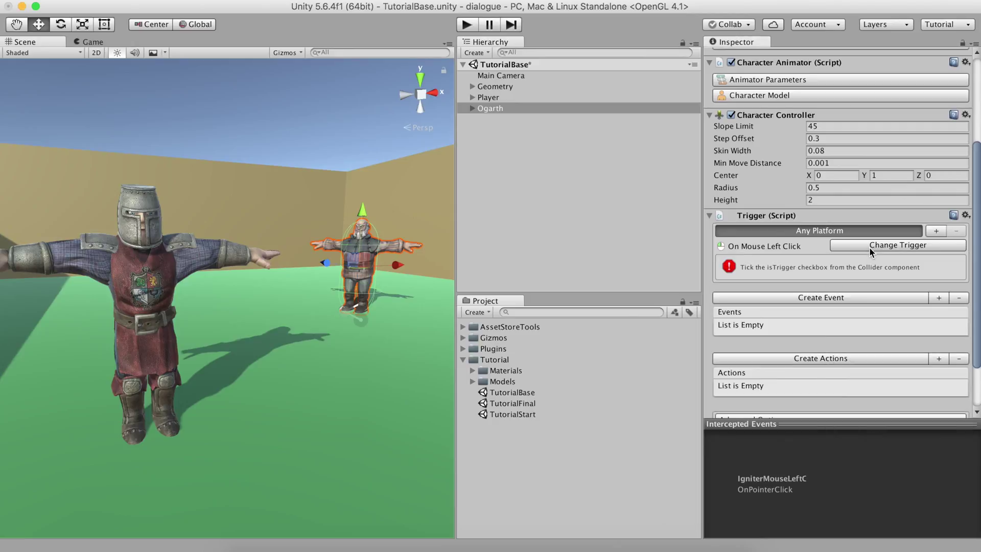
# Create the trigger's Actions child and add a Messages > Dialogue action to it
pyautogui.scroll(-4, 818, 256)
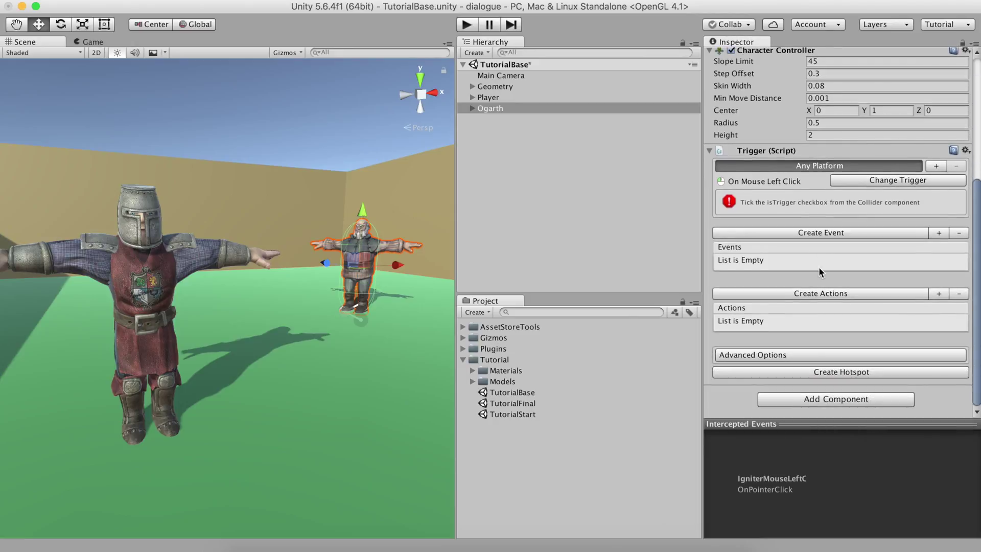
pyautogui.click(816, 292)
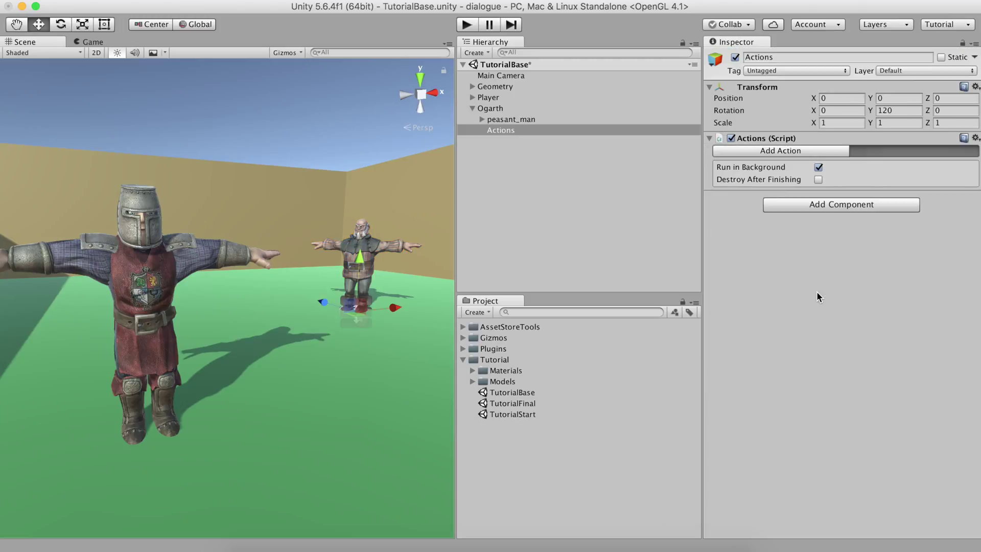
pyautogui.click(810, 150)
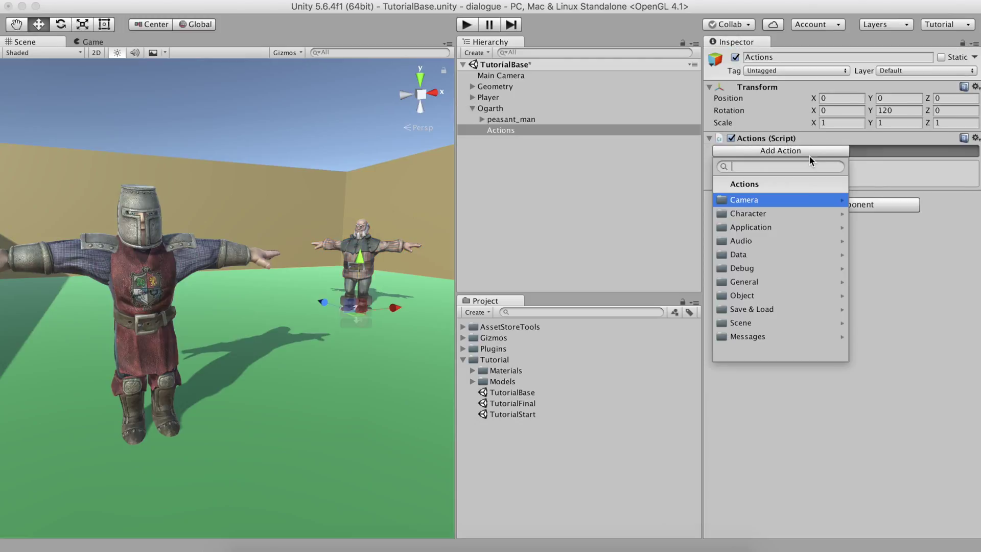
pyautogui.click(789, 337)
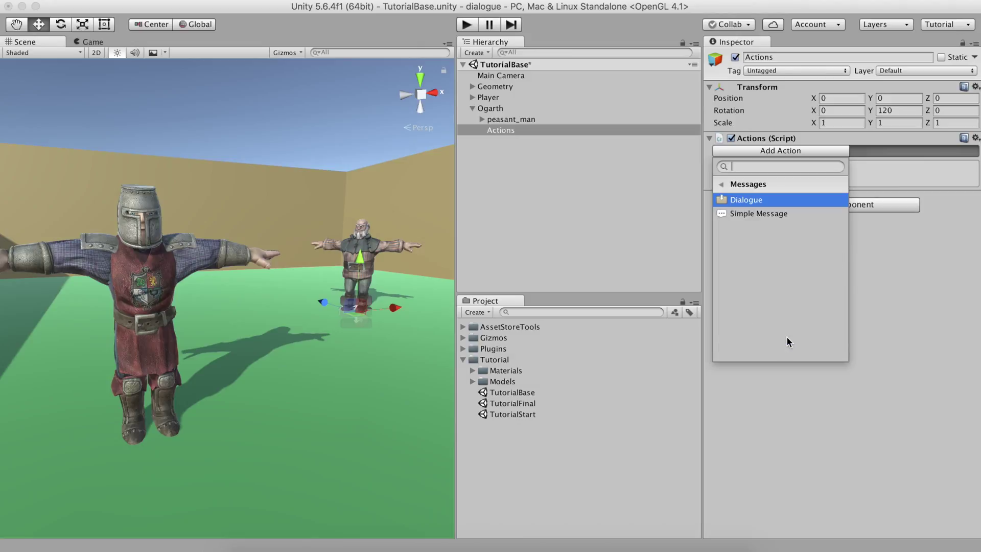
pyautogui.click(774, 199)
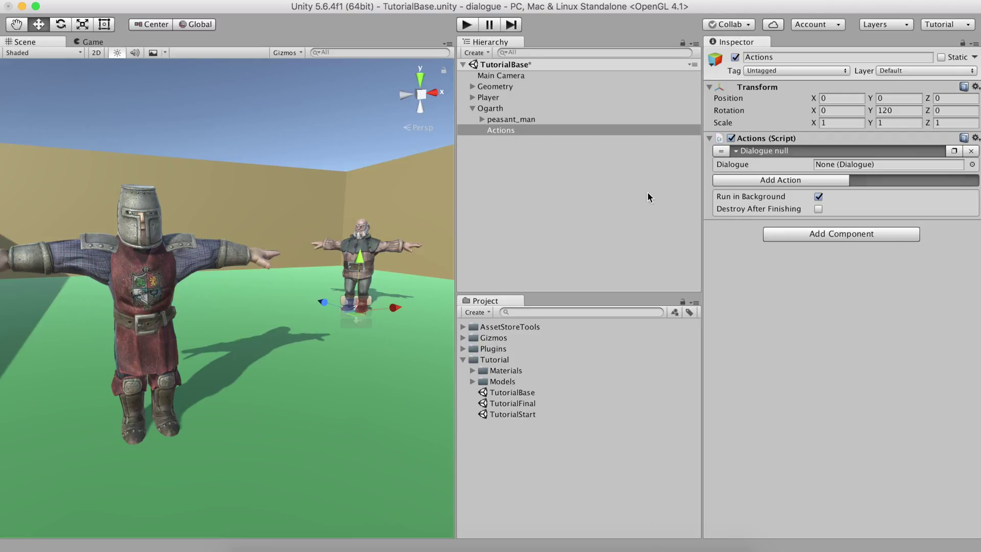
# Create a new Game Creator Dialogue object under Actions
pyautogui.rightClick(626, 190)
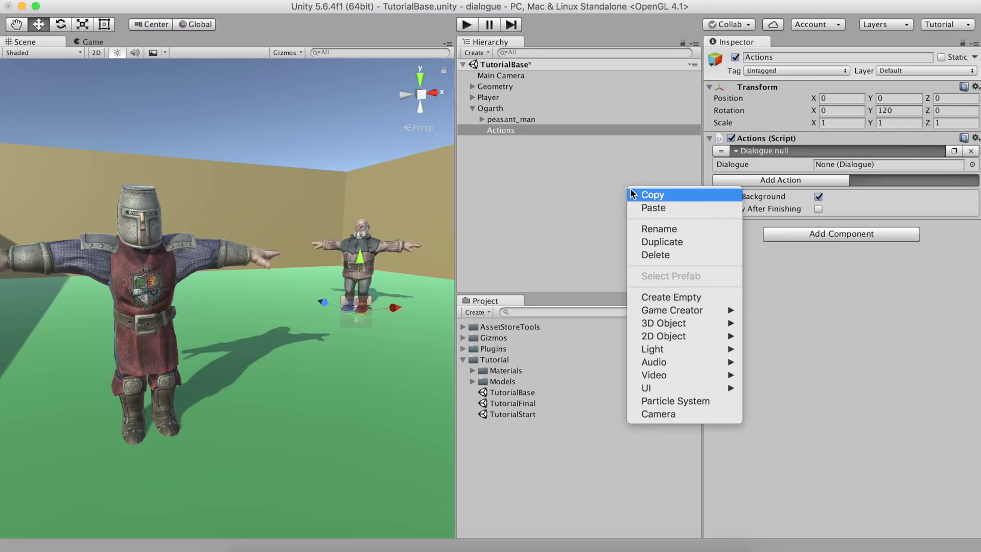
pyautogui.moveTo(673, 311)
pyautogui.moveTo(763, 310)
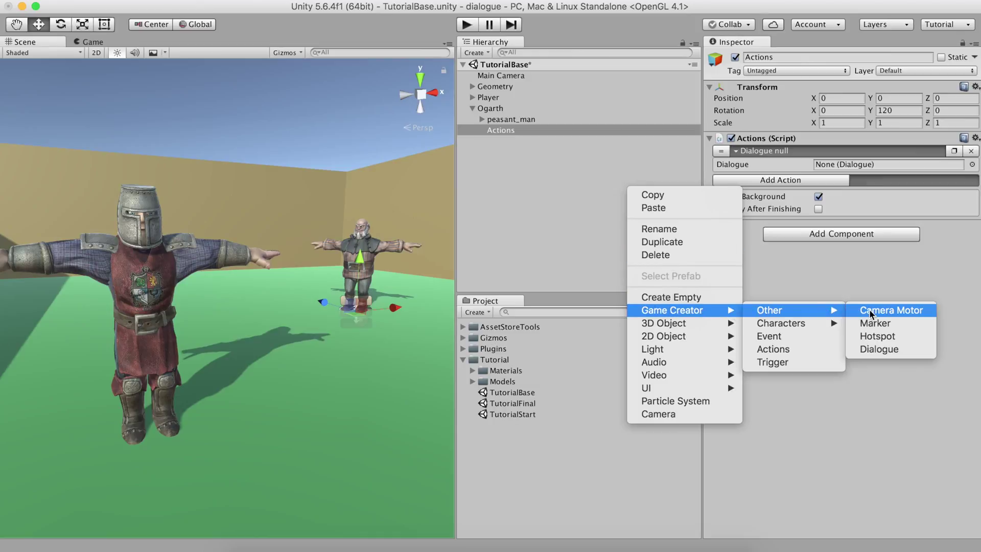
pyautogui.click(878, 349)
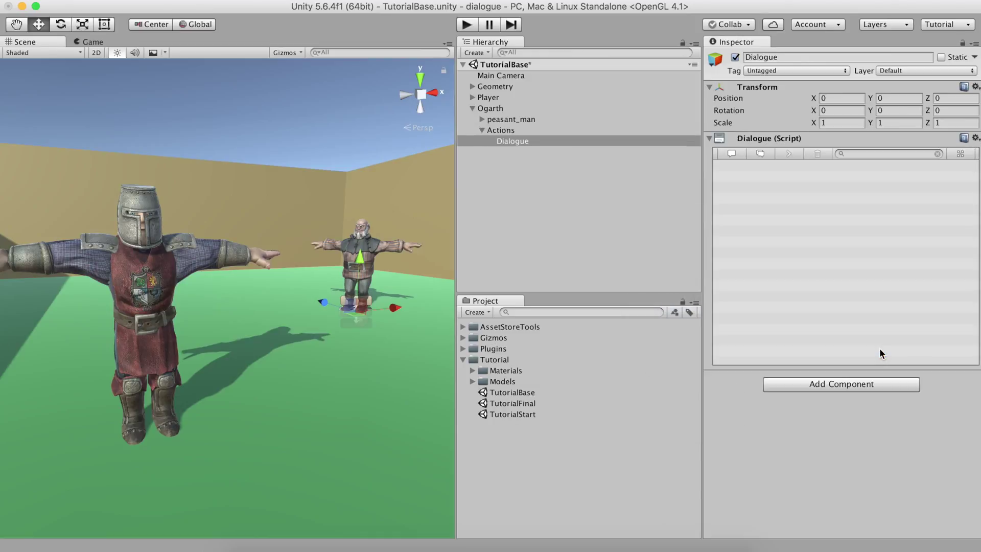
# Link the new Dialogue object into the Dialogue action's field, then select it for editing
pyautogui.click(502, 131)
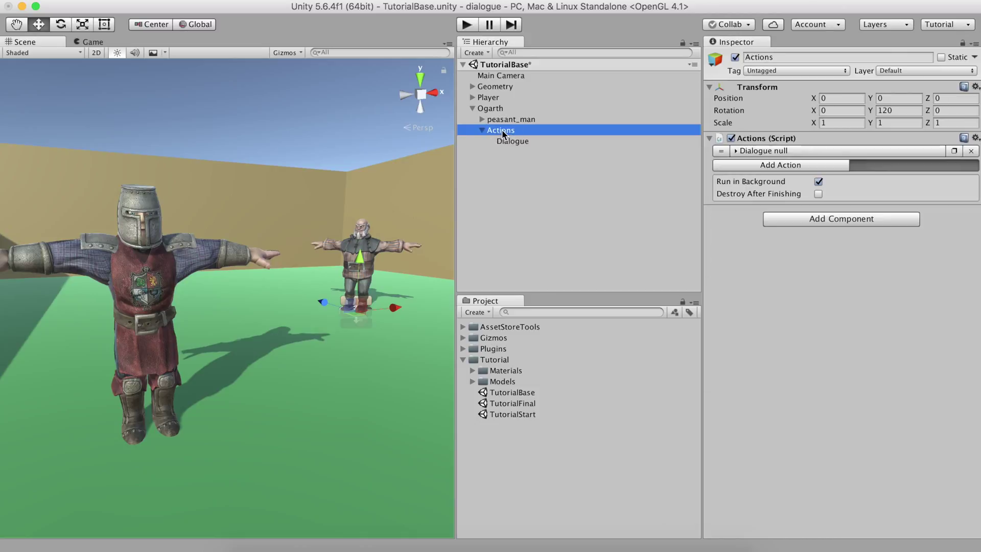
pyautogui.click(764, 151)
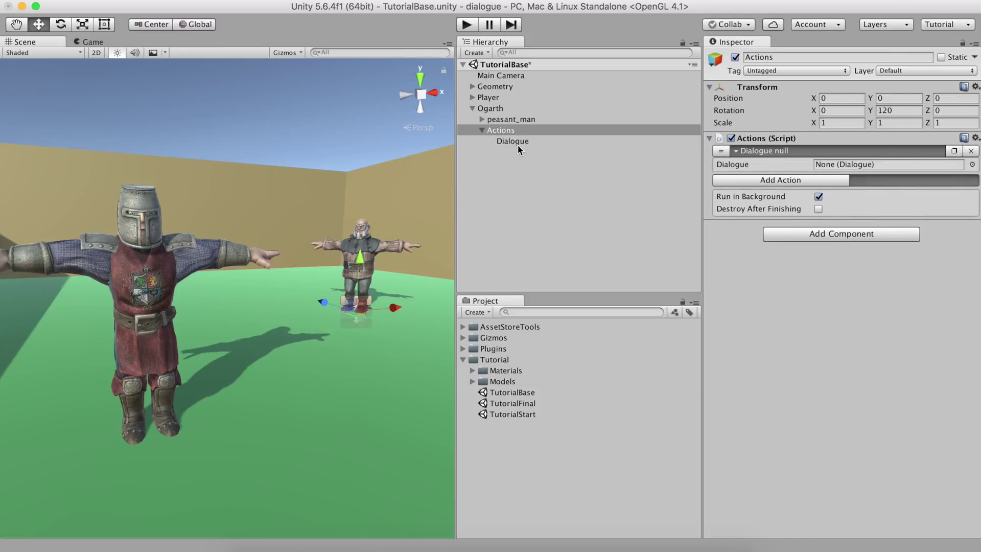
pyautogui.moveTo(517, 145); pyautogui.dragTo(820, 167)
pyautogui.click(781, 153)
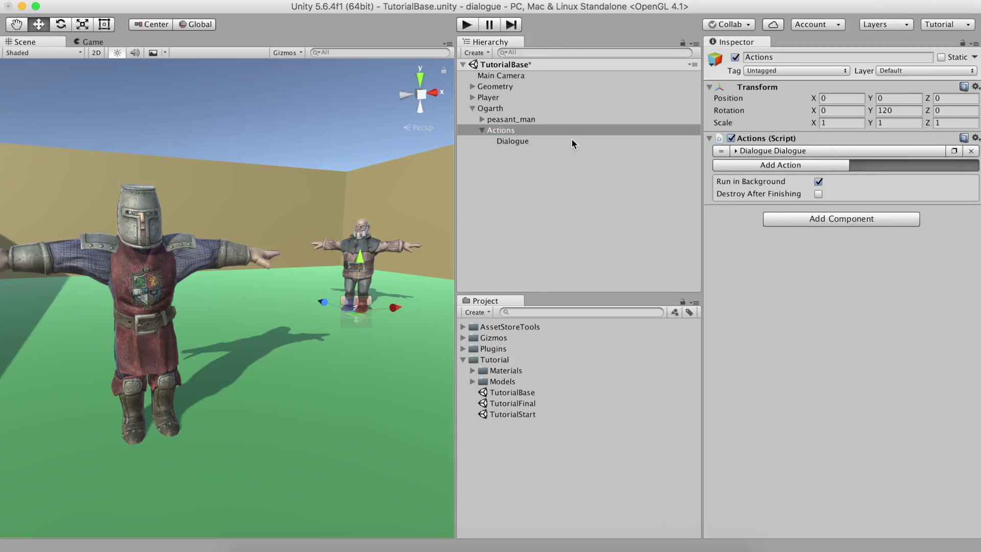
pyautogui.click(551, 143)
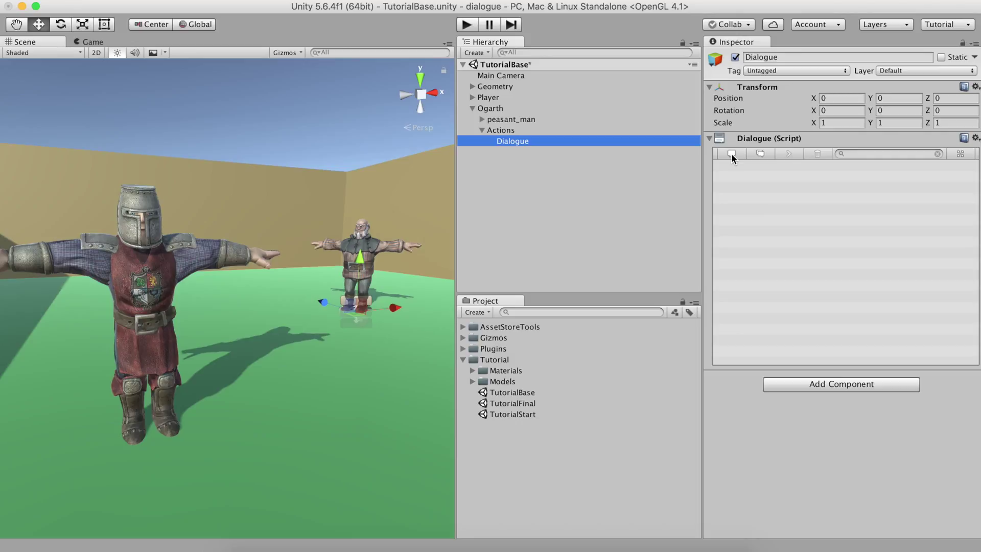
# Add lines 'Greetings, wanderer!' and 'You're the first person I've seen around here in months!'
pyautogui.click(731, 153)
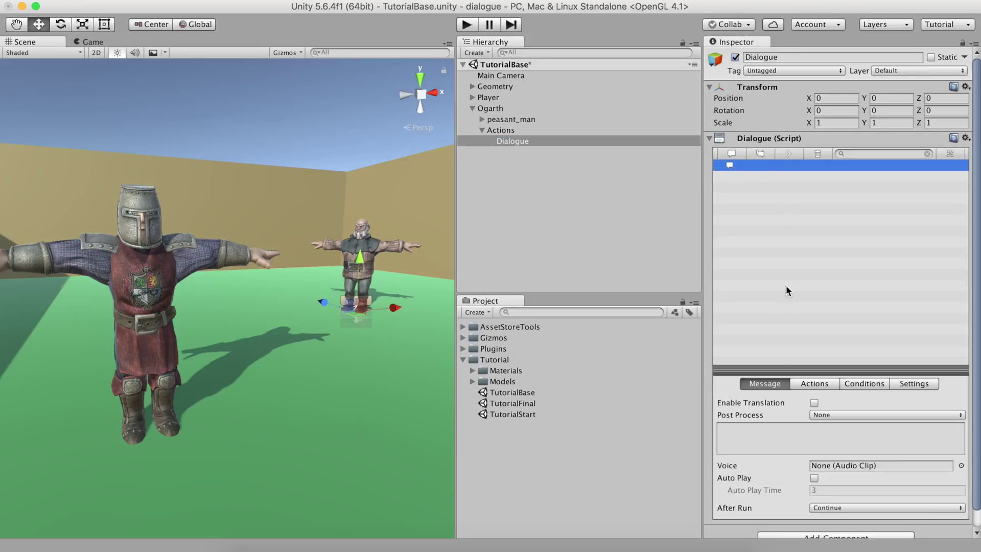
pyautogui.click(771, 442)
pyautogui.write('Greet')
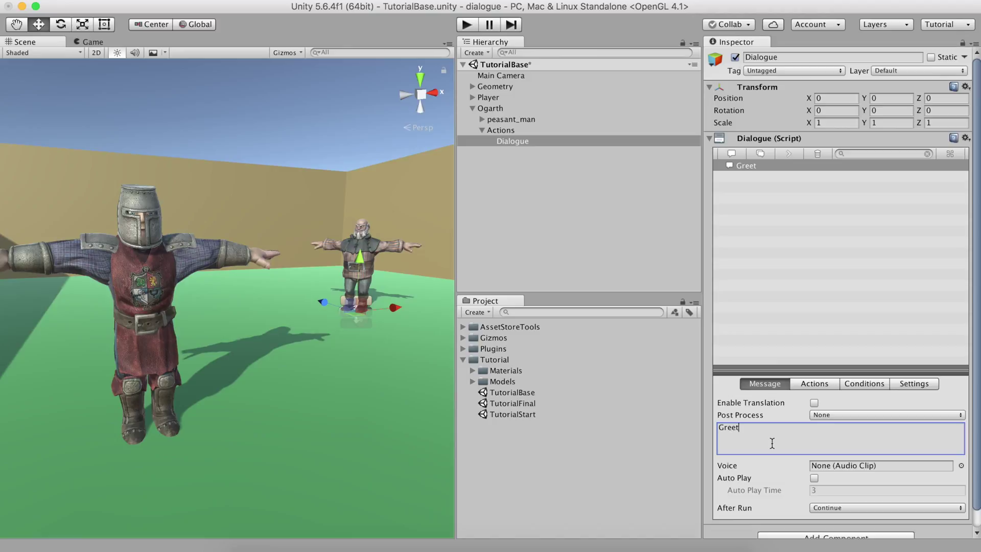
pyautogui.write('ings, wanderer!')
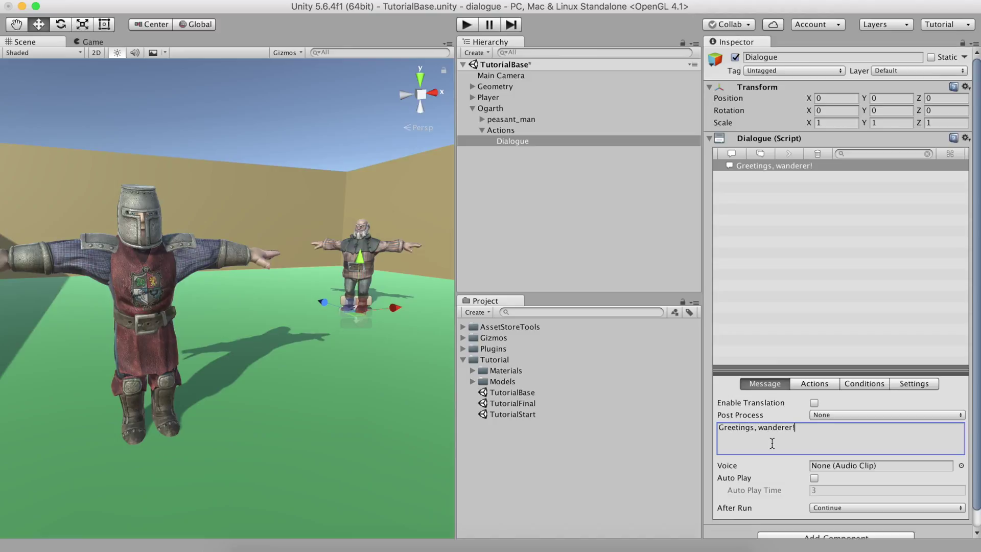
pyautogui.click(731, 154)
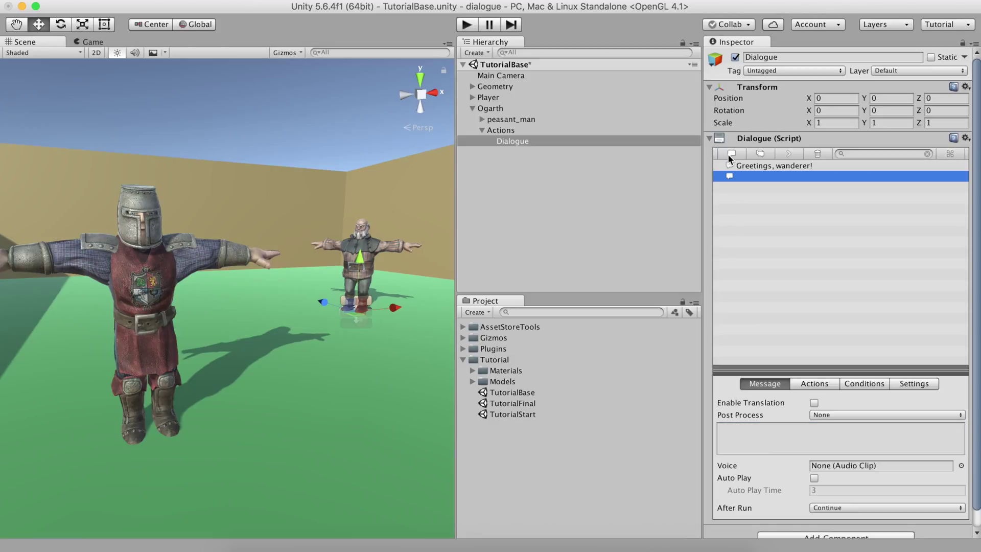
pyautogui.click(745, 442)
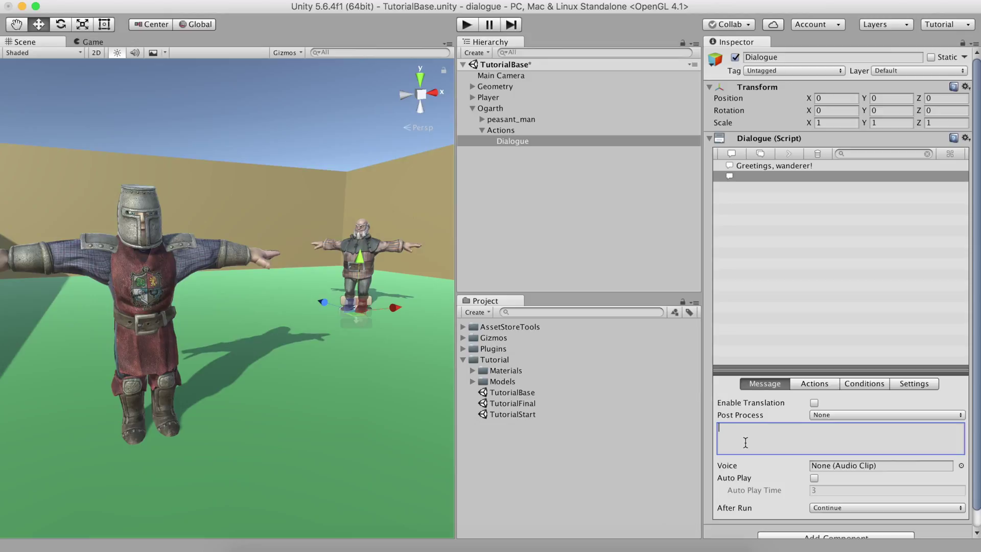
pyautogui.write("You're the first person I've")
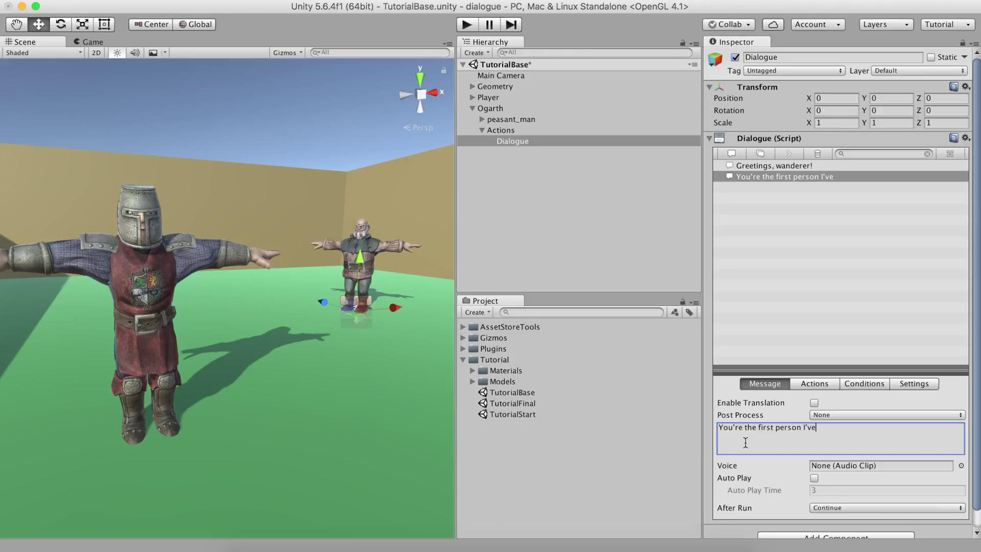
pyautogui.write(' seen around here in months!')
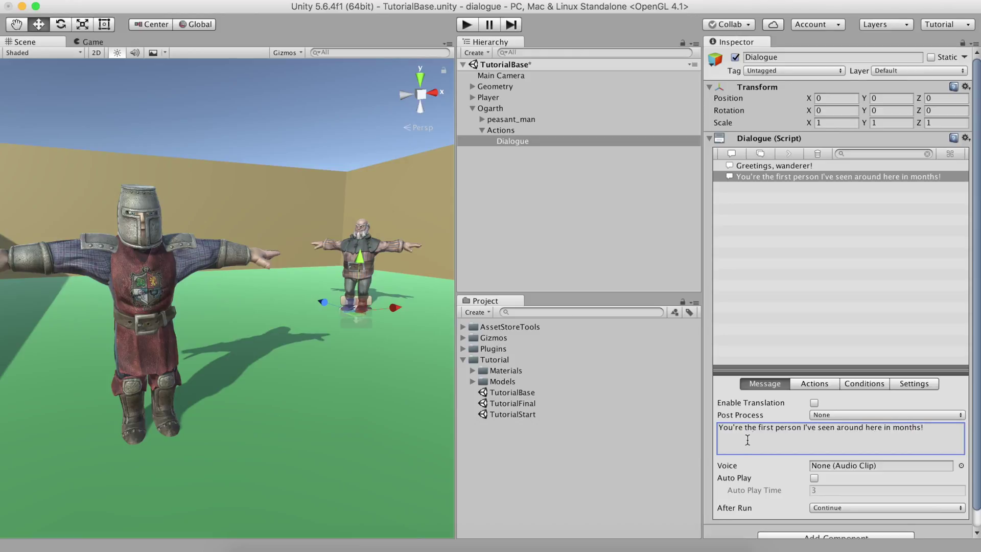
pyautogui.click(863, 384)
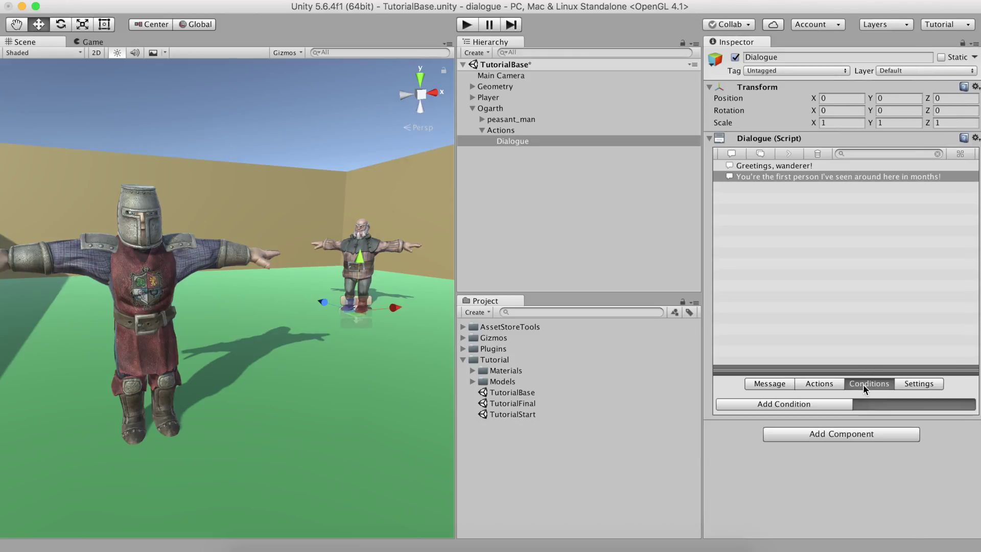
# Add a Data > Variable condition requiring the bool farmer-first-time to be True
pyautogui.click(825, 401)
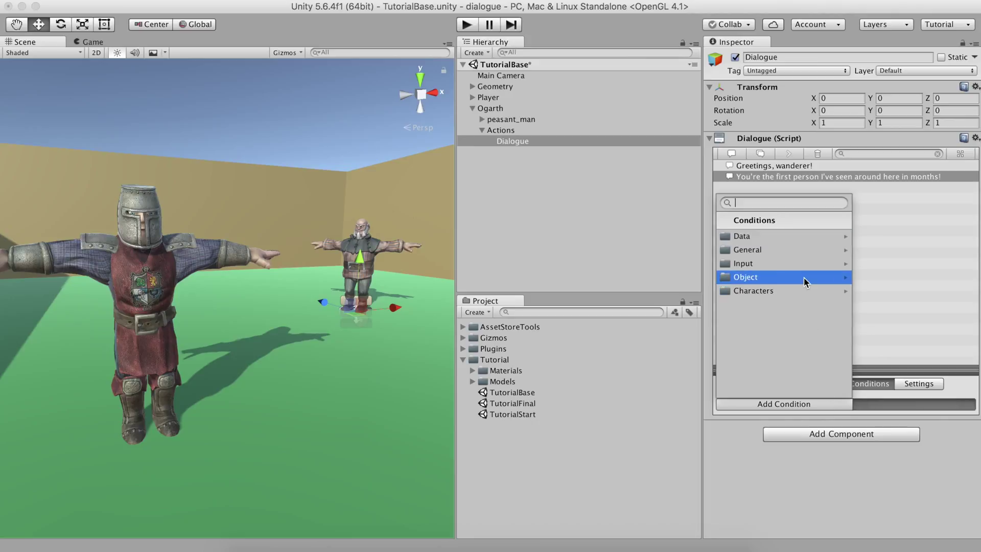
pyautogui.click(800, 236)
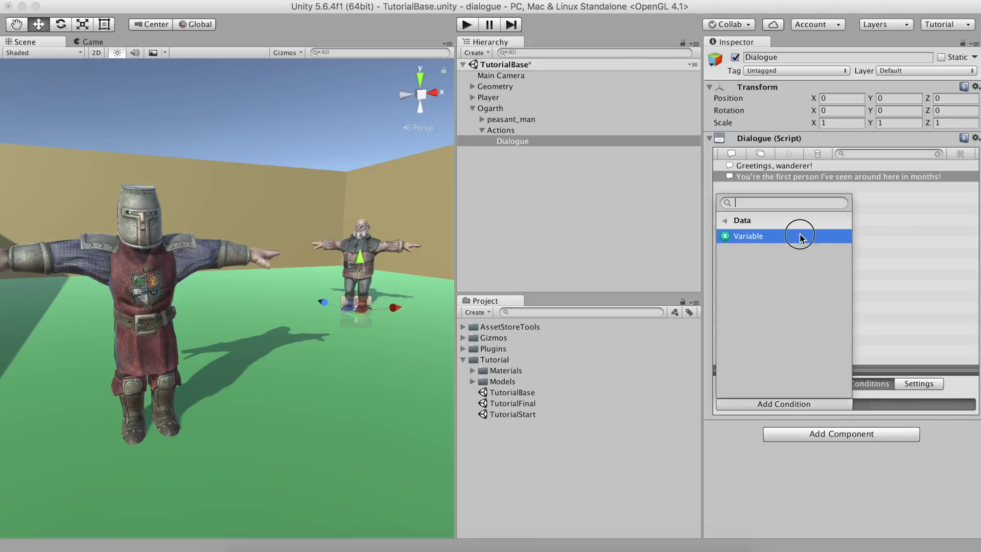
pyautogui.click(800, 236)
pyautogui.click(839, 417)
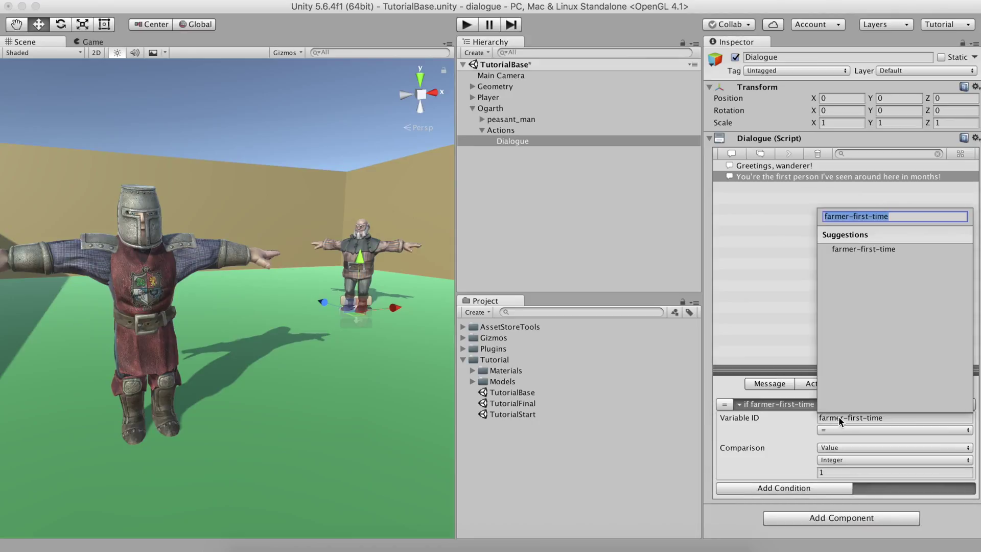
pyautogui.click(849, 248)
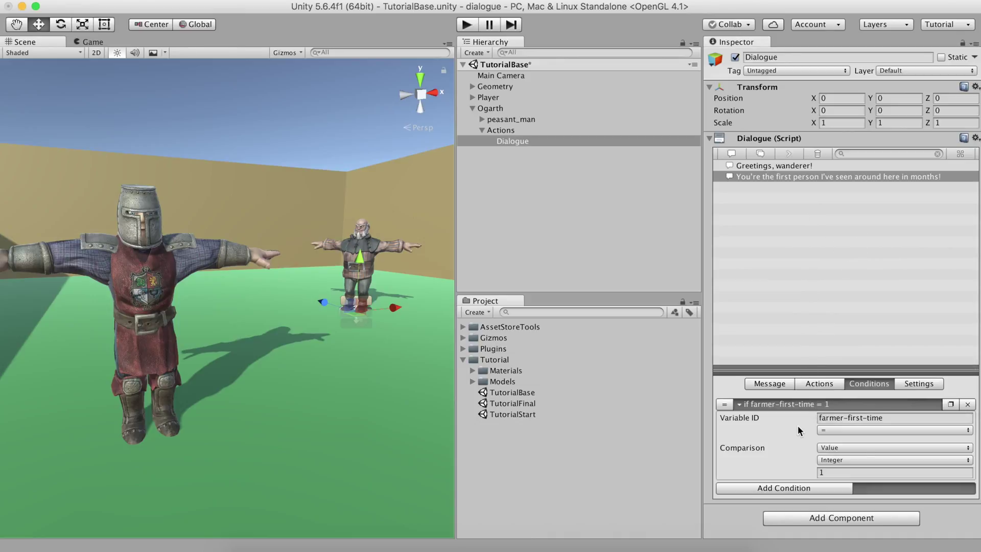
pyautogui.click(830, 459)
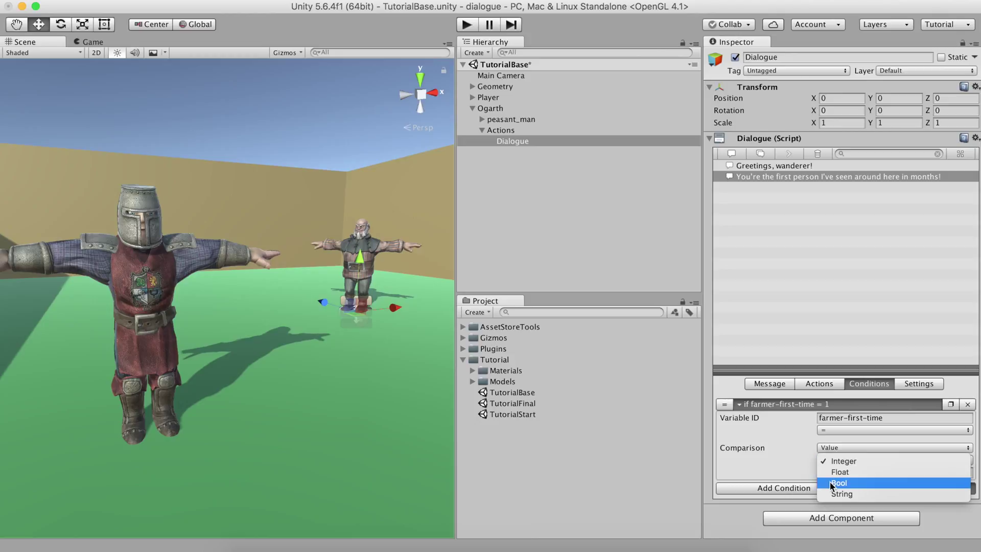
pyautogui.click(829, 483)
# Check the farmer-first-time bool (true) under Variables > Bools in Preferences, then close it
pyautogui.click(821, 472)
pyautogui.press('super+alt+k')
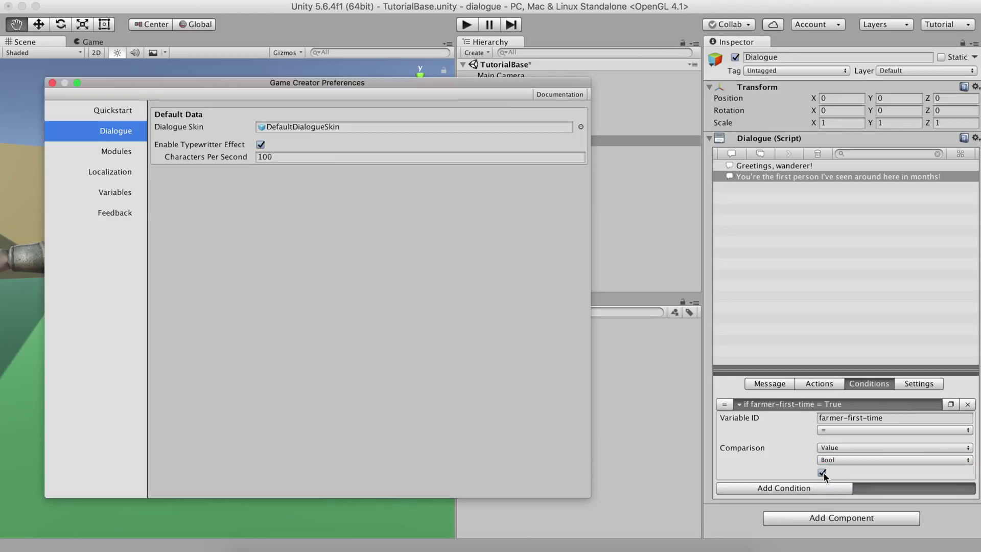
pyautogui.press('w')
pyautogui.click(123, 192)
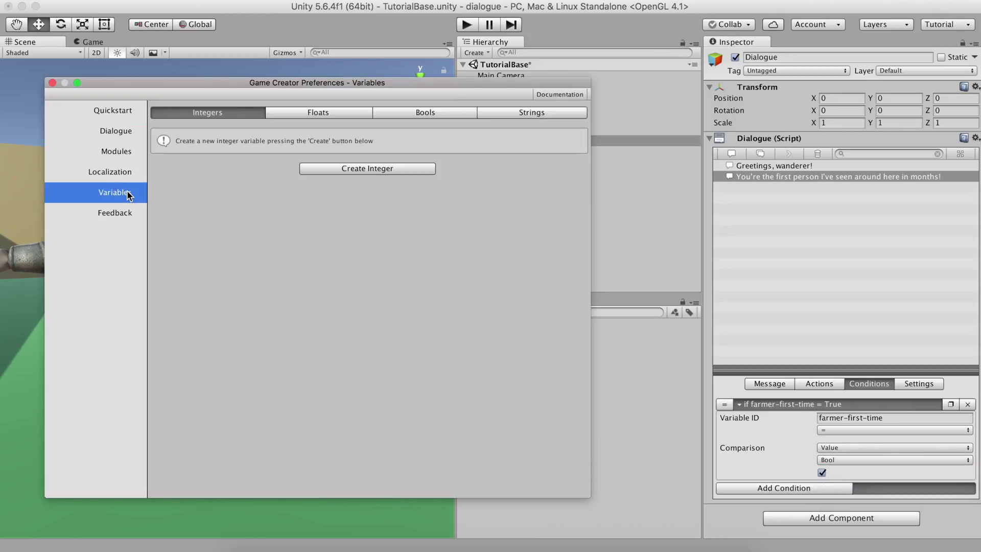
pyautogui.click(405, 116)
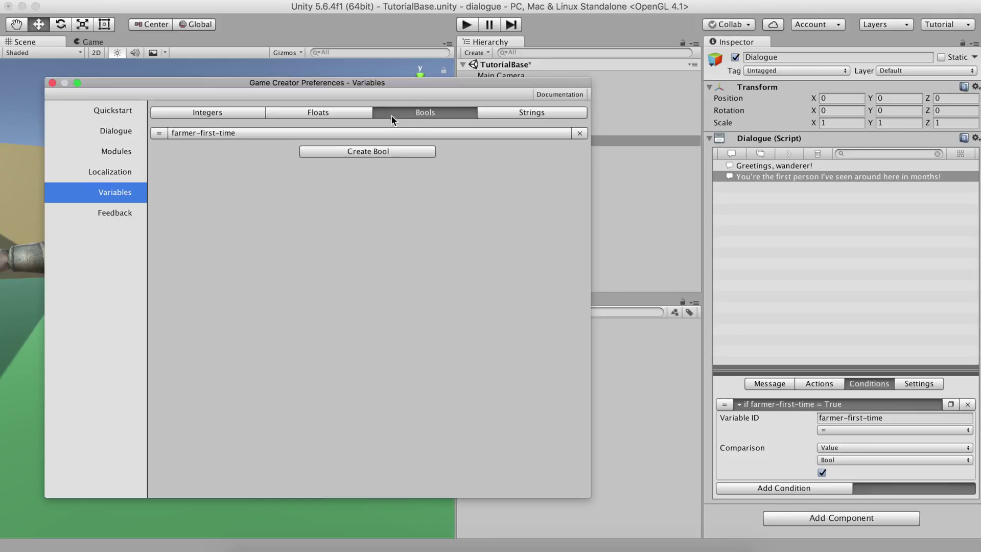
pyautogui.click(369, 130)
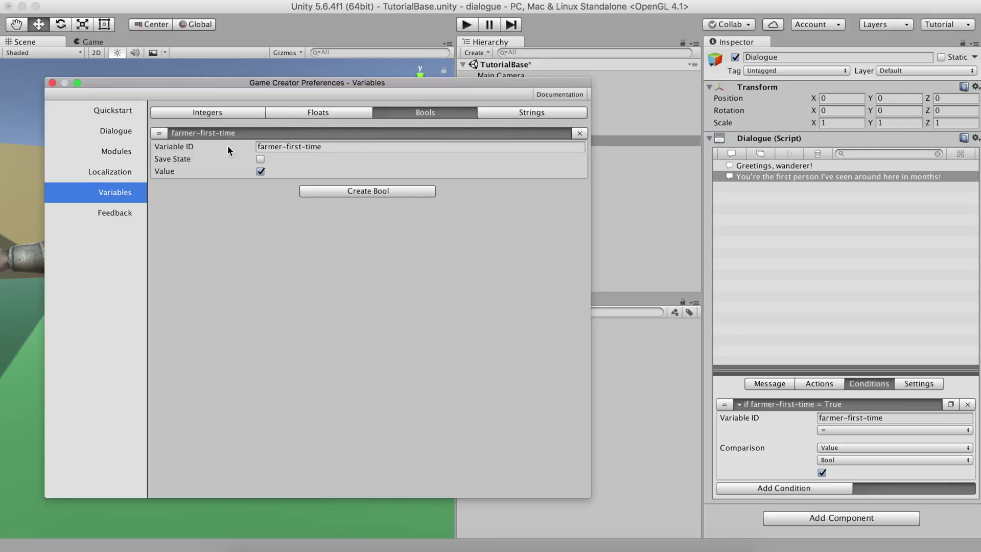
pyautogui.click(285, 131)
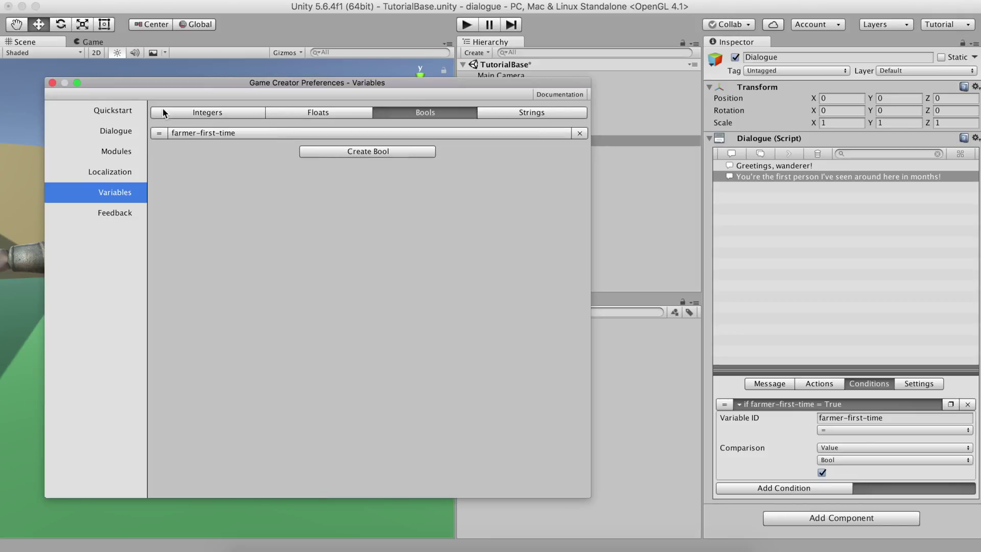
pyautogui.click(53, 82)
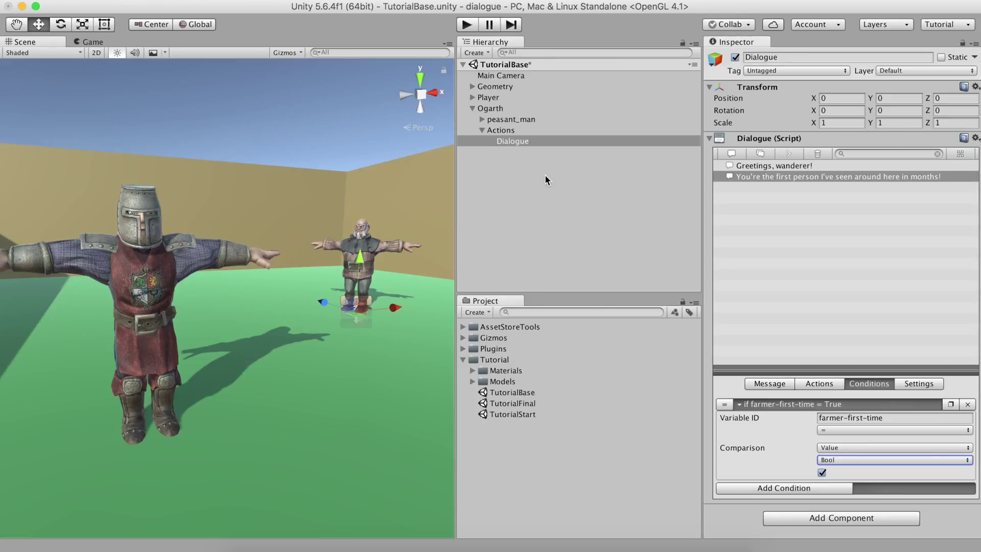
# Set the dialogue's Execute Behavior to Dialogue Before Actions
pyautogui.click(817, 384)
pyautogui.click(827, 402)
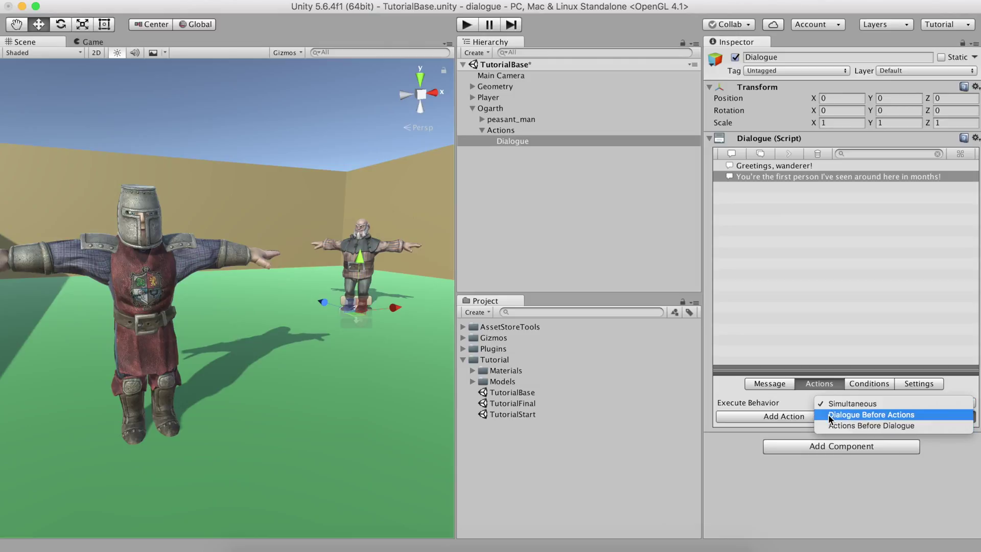
pyautogui.click(828, 415)
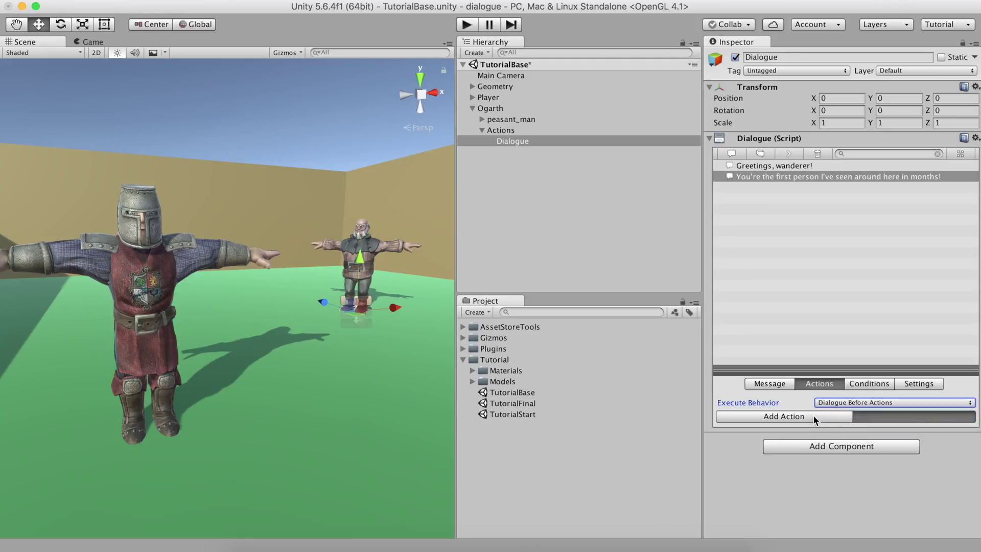
# Add a Data > Variable action setting bool farmer-first-time to False, then enter Play mode
pyautogui.click(805, 416)
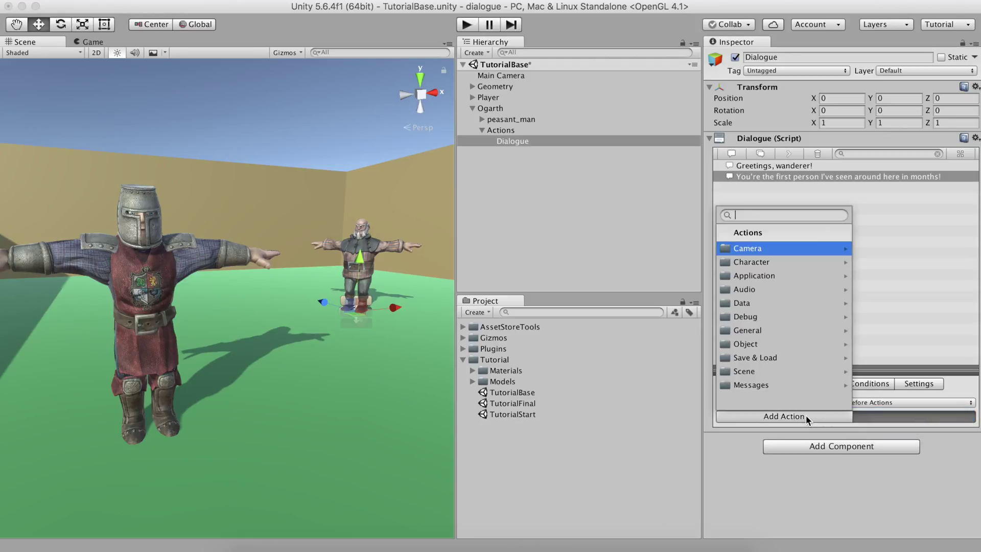
pyautogui.click(794, 302)
pyautogui.click(786, 261)
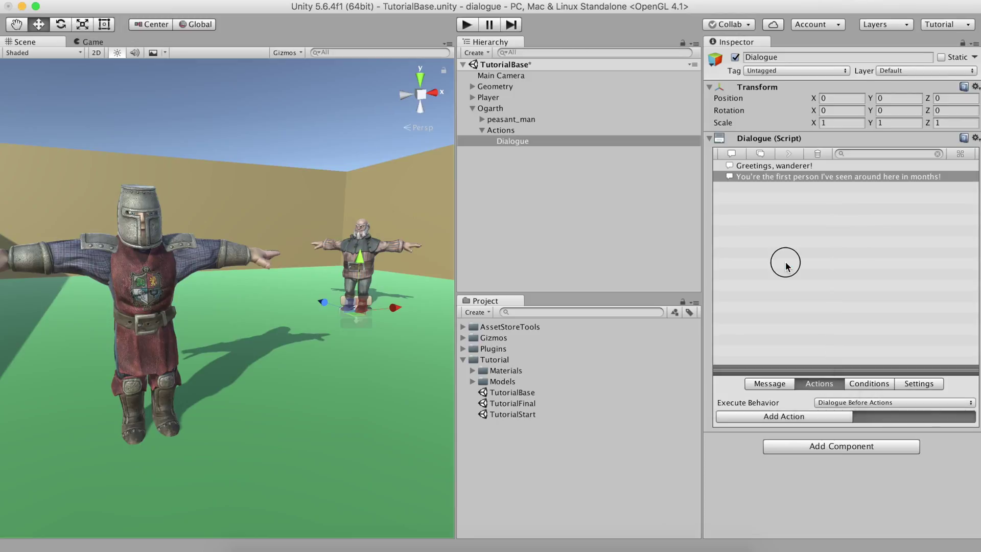
pyautogui.click(817, 430)
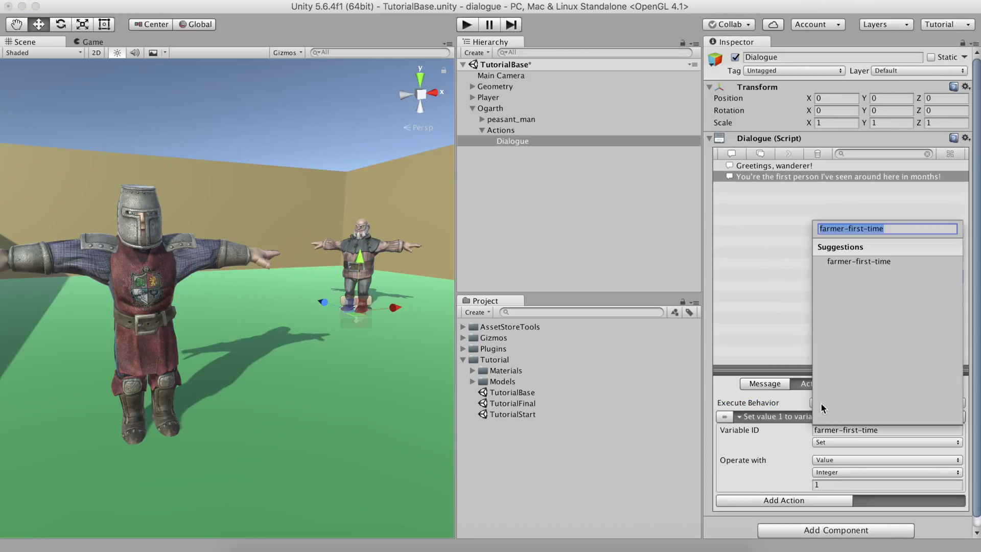
pyautogui.click(847, 262)
pyautogui.scroll(-1, 777, 454)
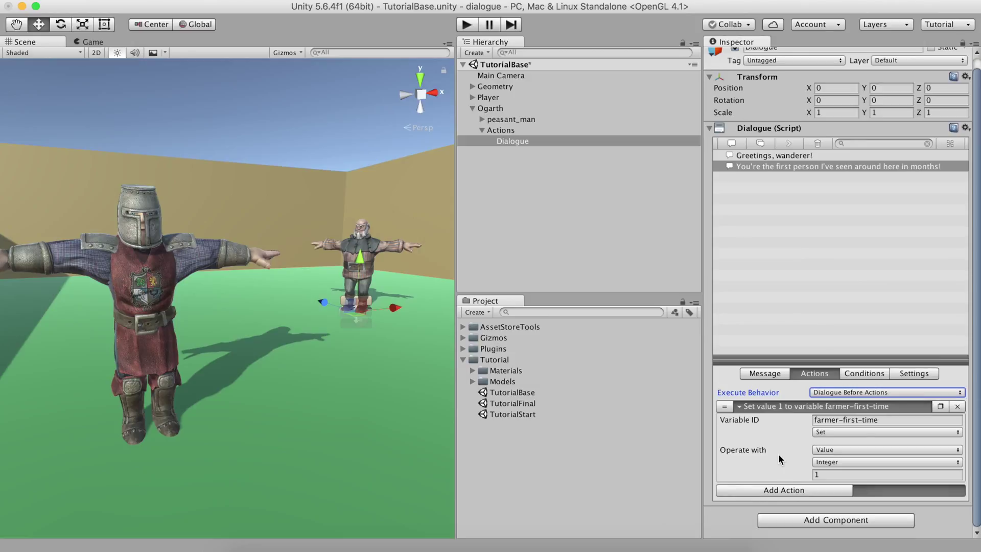
pyautogui.click(823, 461)
pyautogui.click(823, 484)
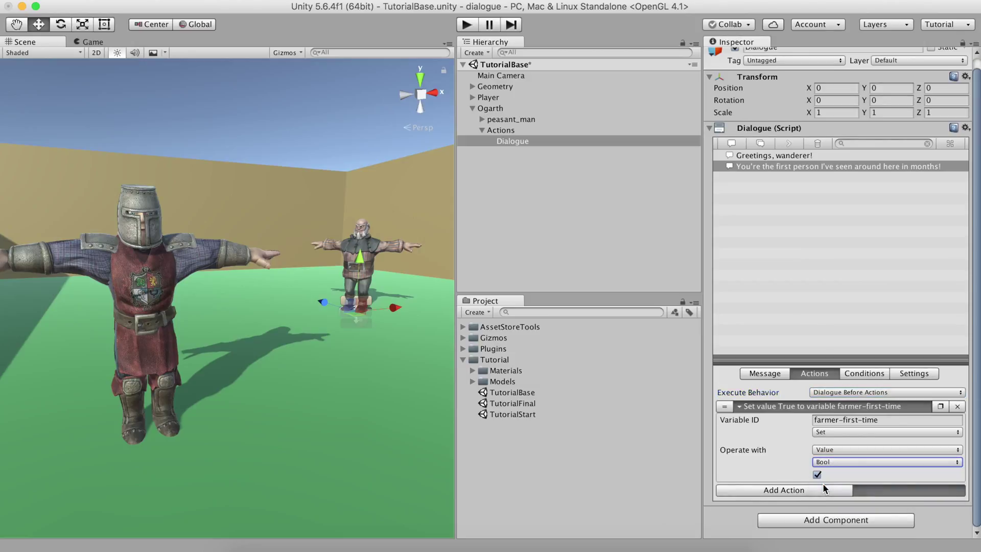
pyautogui.click(817, 474)
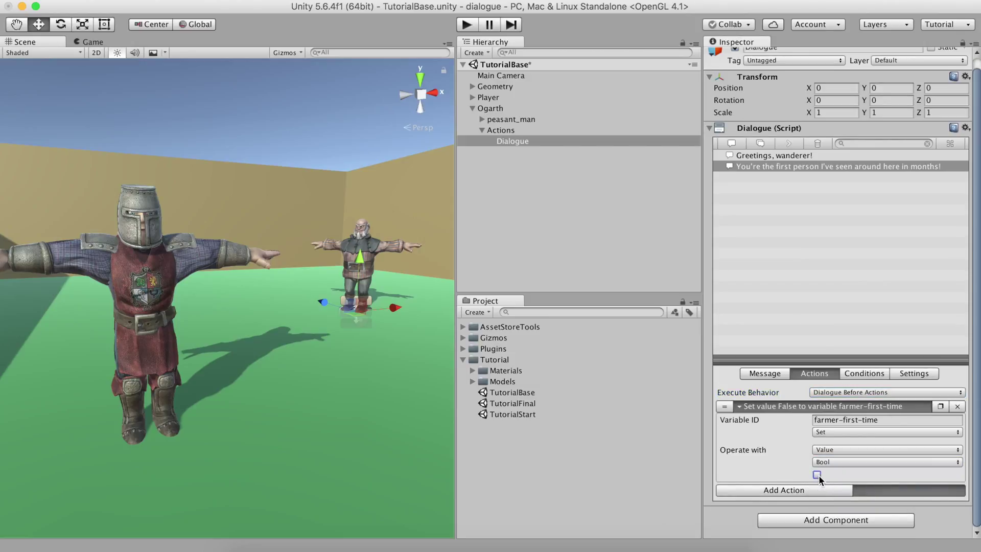
pyautogui.click(814, 406)
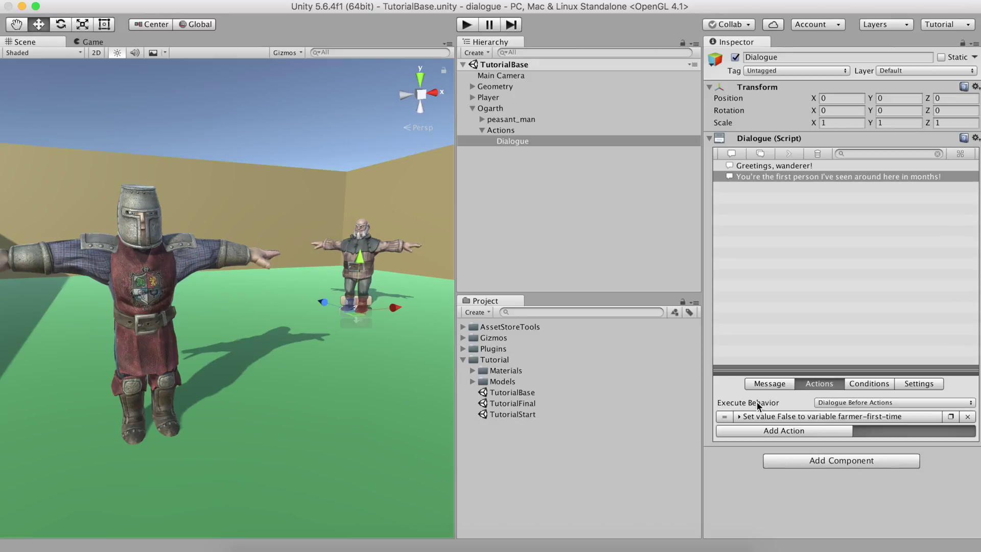
pyautogui.press('super+p')
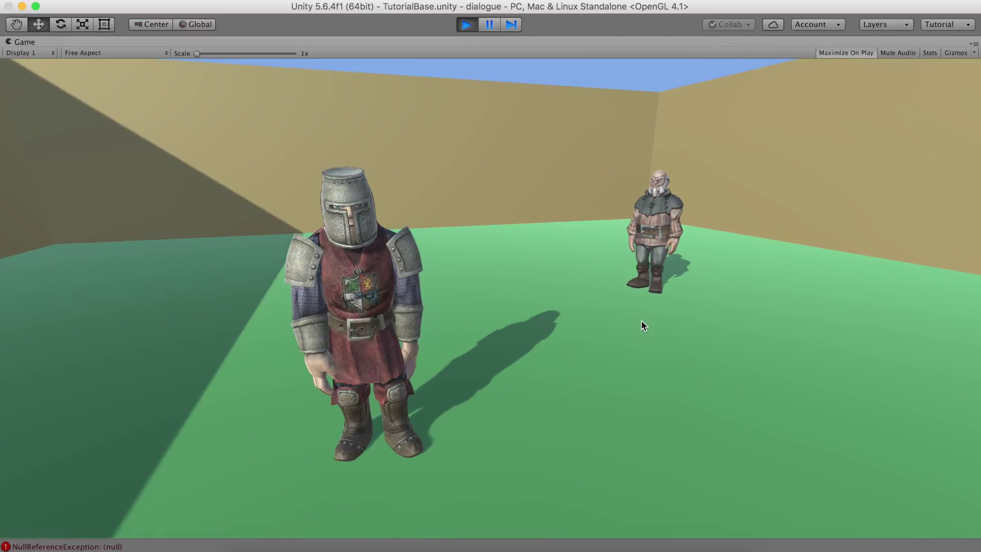
# In Play mode, walk the knight to Ogarth and click through both of his greeting lines
pyautogui.press('w')
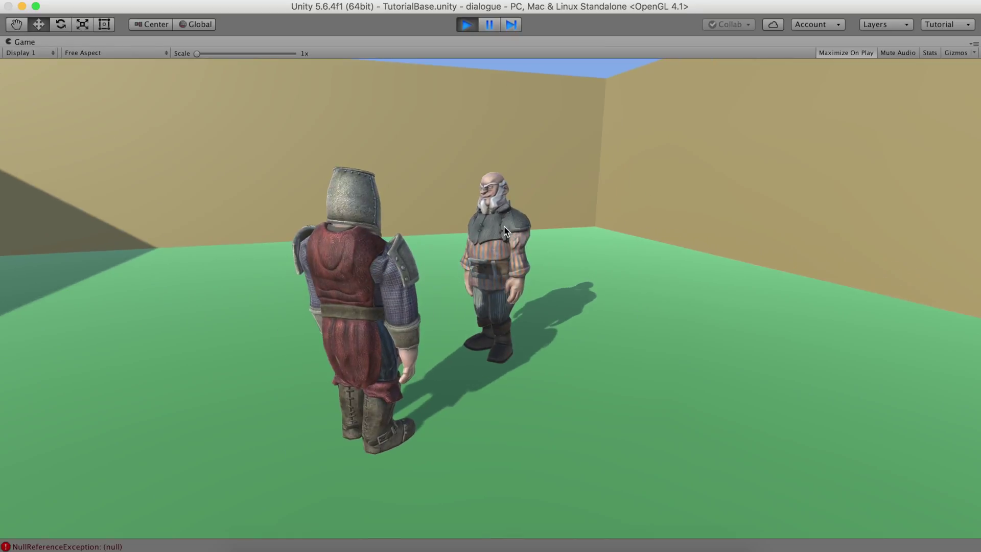
pyautogui.click(504, 230)
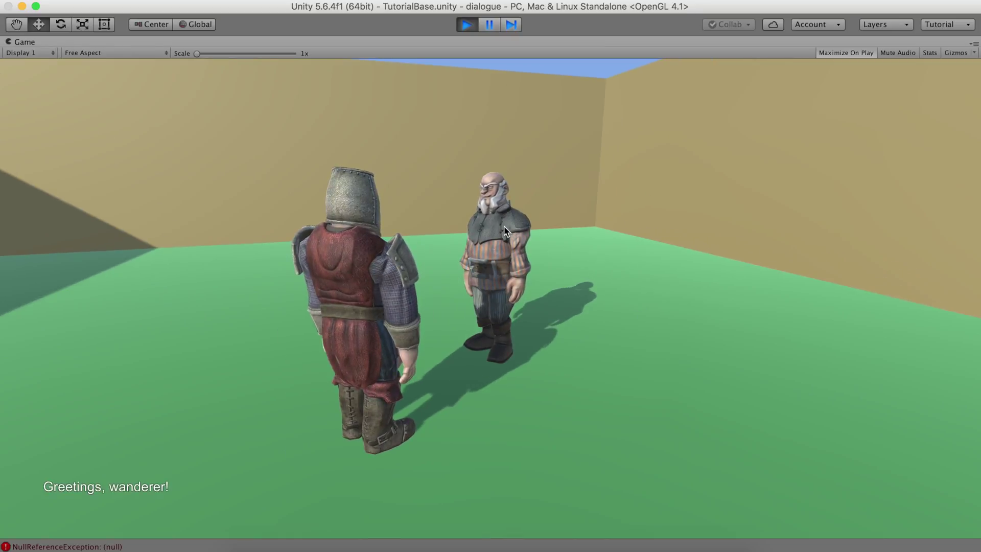
pyautogui.click(100, 437)
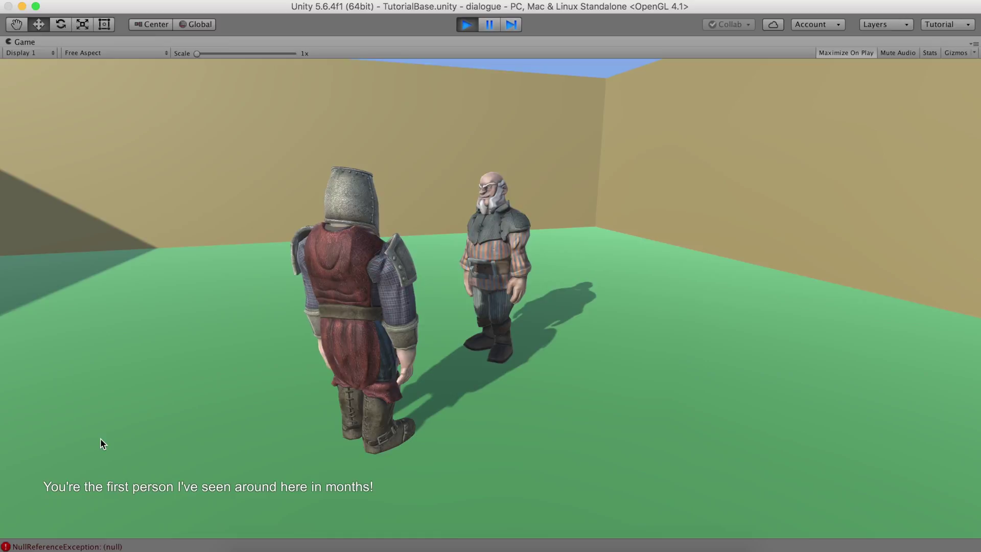
pyautogui.click(100, 444)
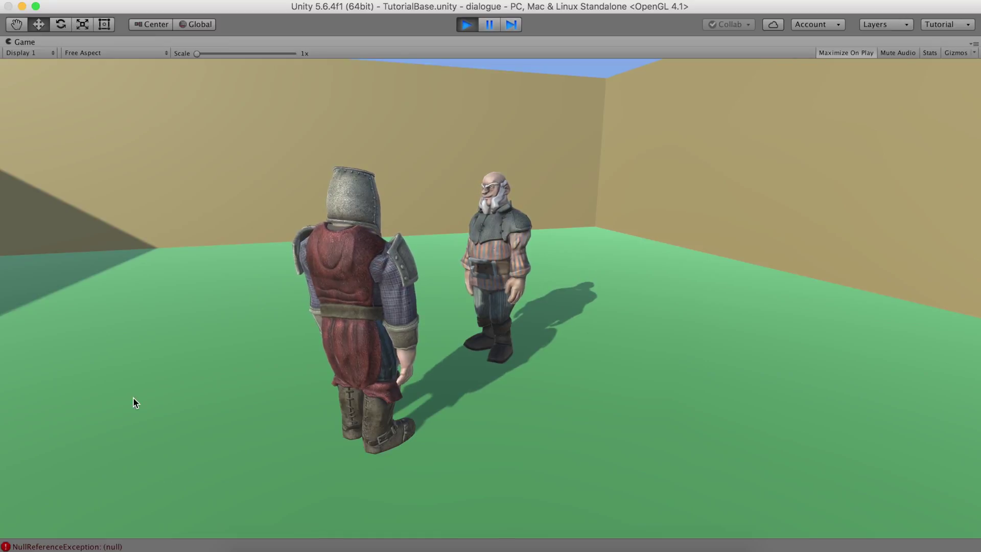
pyautogui.click(568, 237)
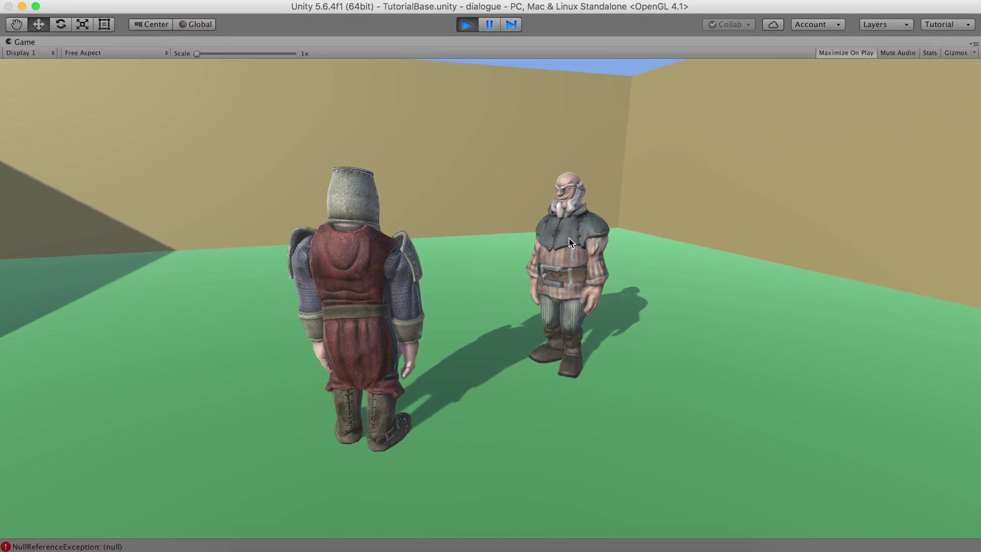
pyautogui.click(217, 452)
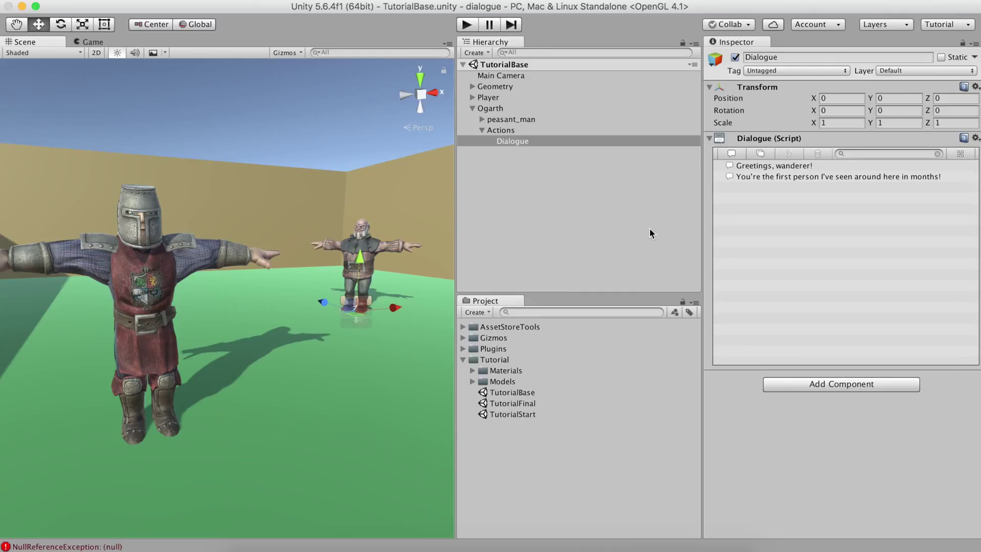
# Add a choice group with the question 'Have you seen my sheep?'
pyautogui.click(767, 155)
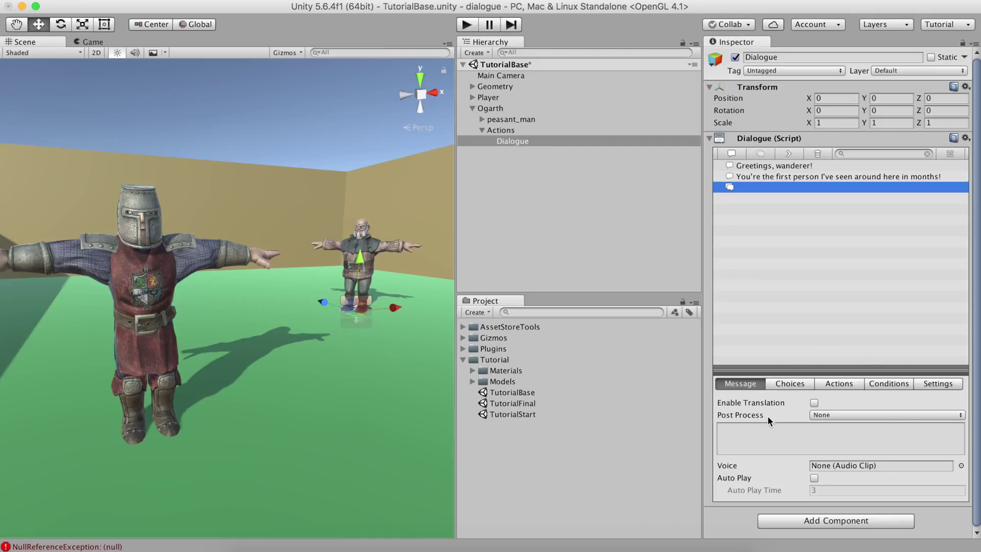
pyautogui.click(761, 431)
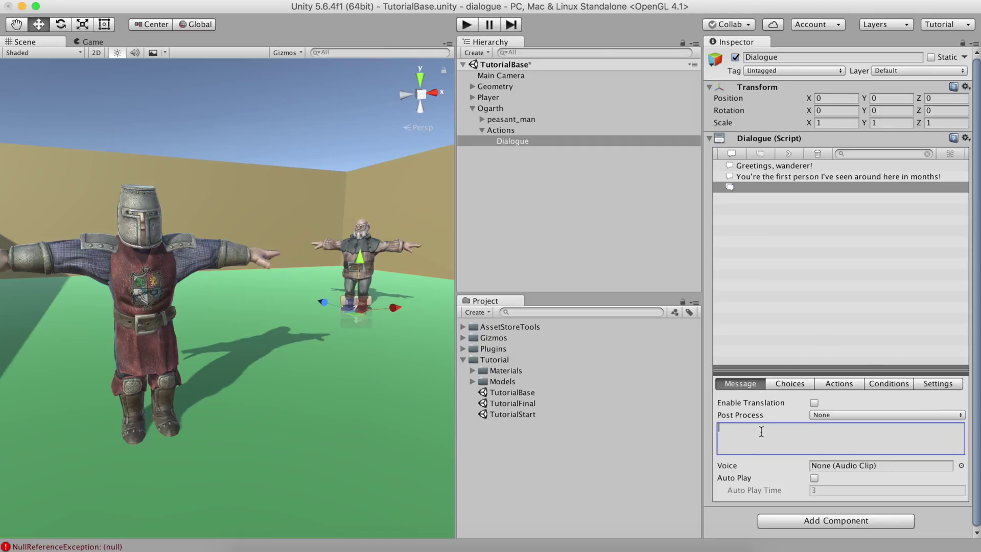
pyautogui.write('Have you seen my sheep?')
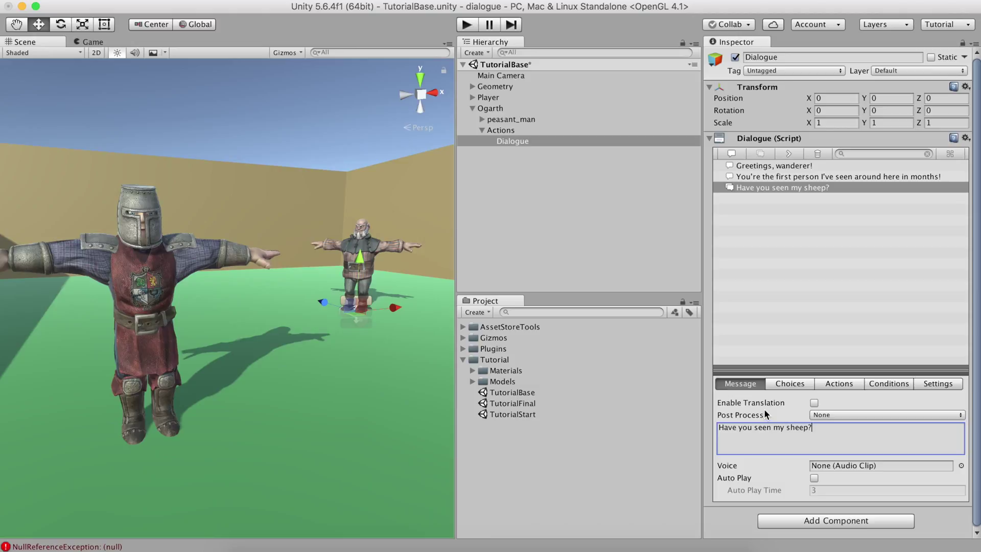
# Make the choices timed with First Choice on timeout and shuffled, adding an empty choice
pyautogui.click(784, 386)
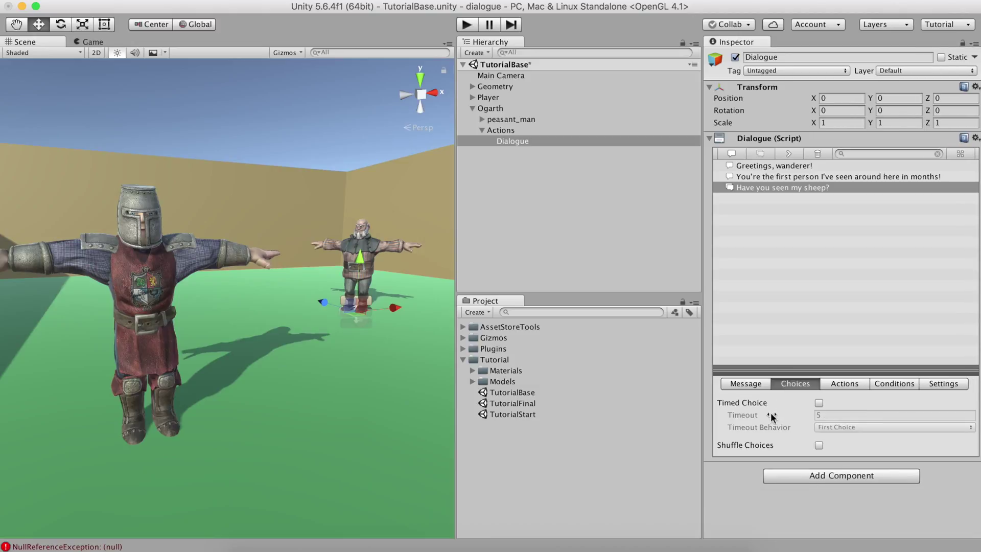
pyautogui.click(818, 403)
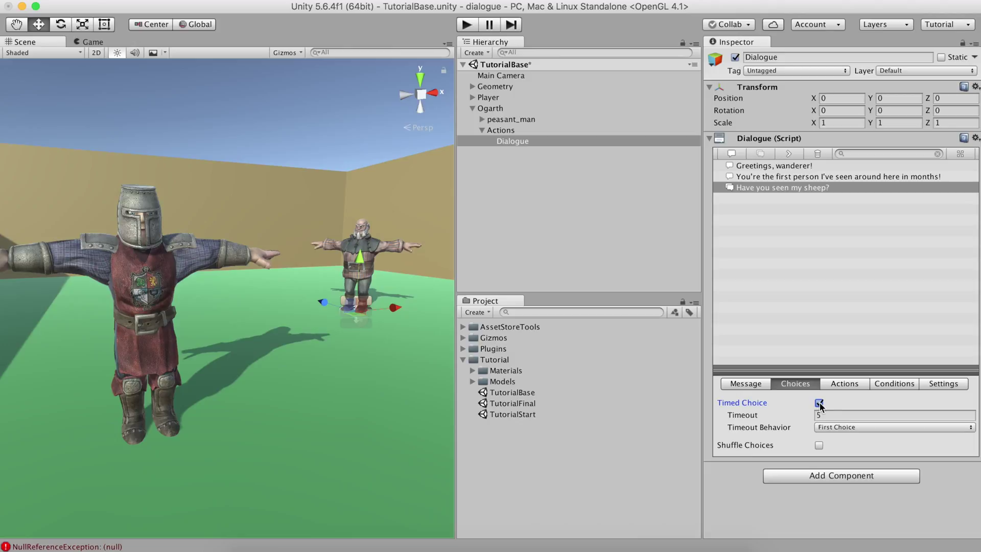
pyautogui.click(877, 427)
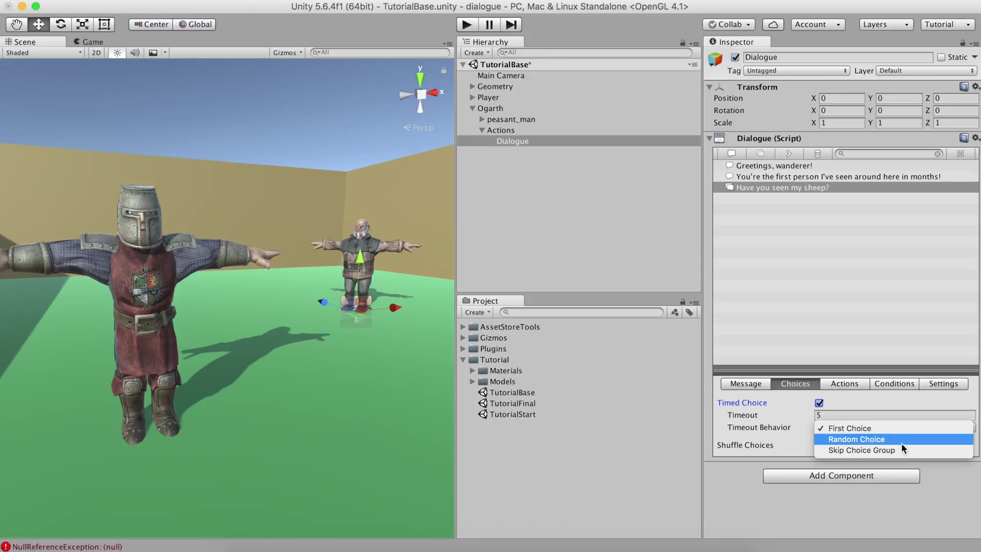
pyautogui.click(897, 431)
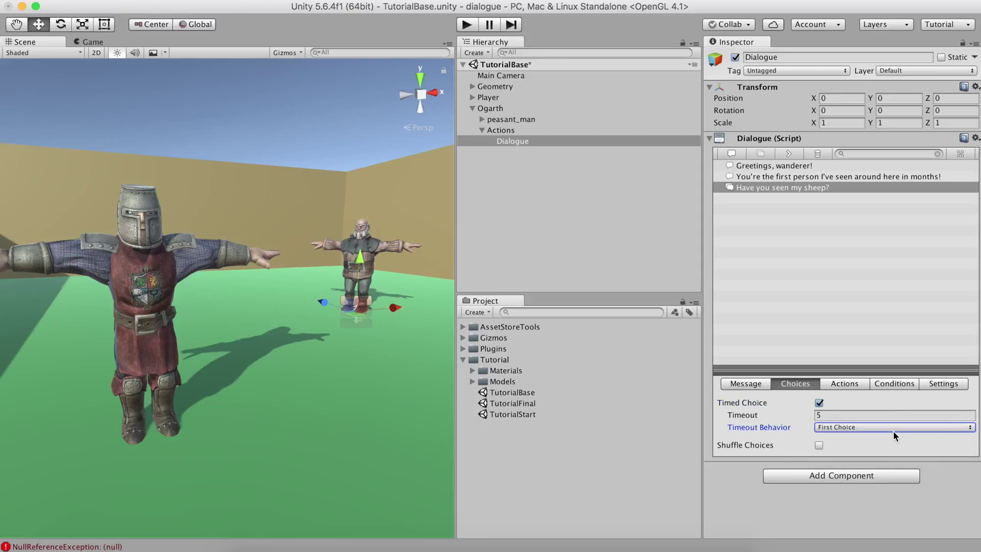
pyautogui.click(818, 444)
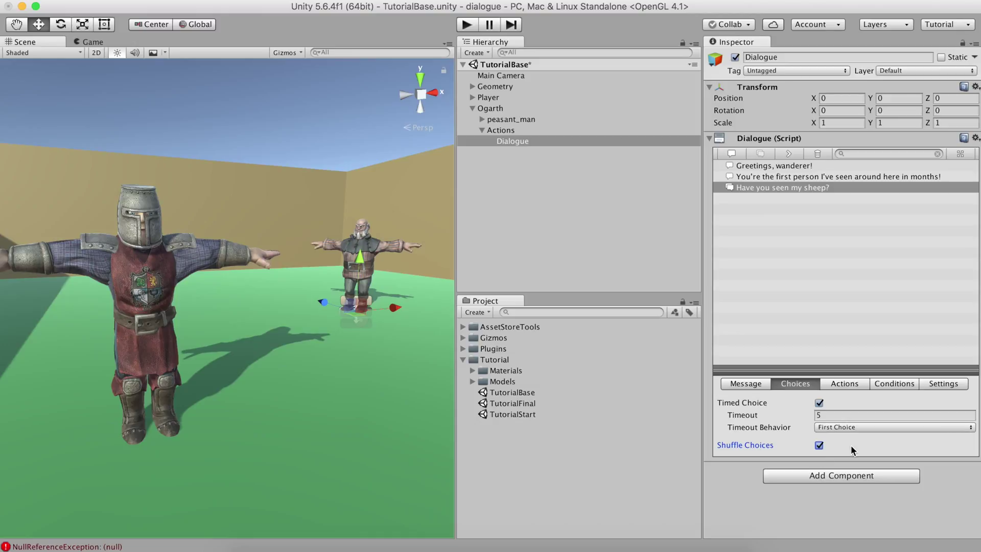
pyautogui.click(796, 155)
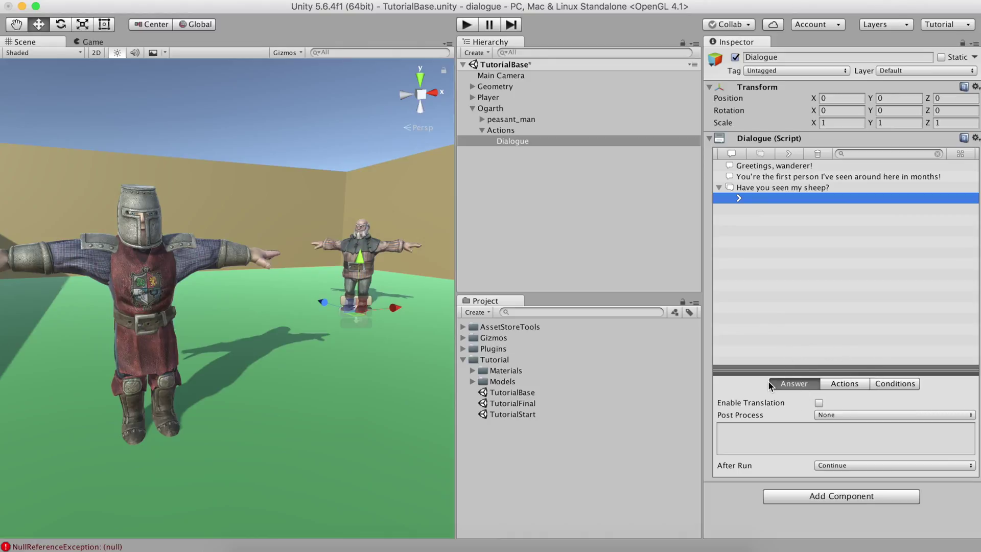
# Enter the answers 'I swear for my Honor that I haven't seen any sheep!' and 'I saw one heading south from here!'
pyautogui.click(768, 431)
pyautogui.write('I swear for ')
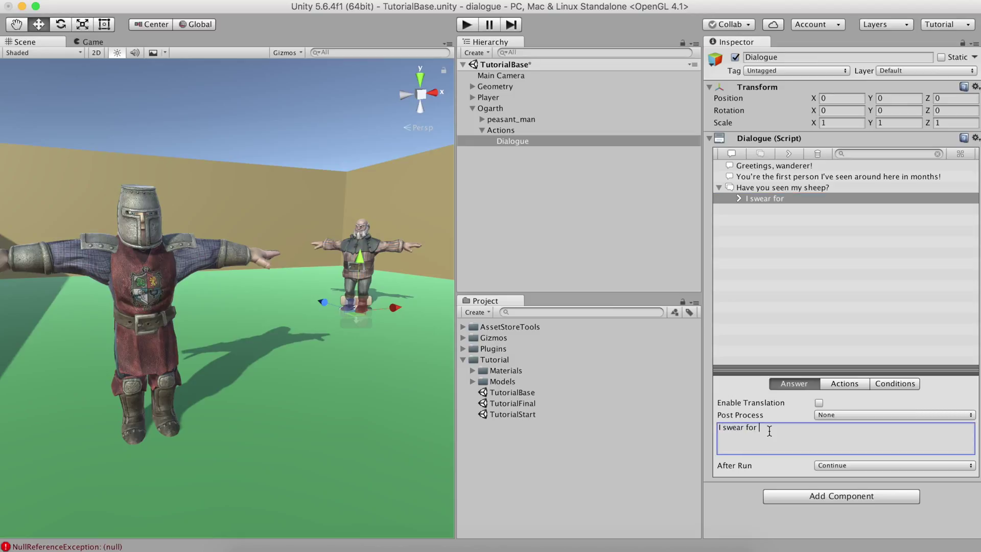
pyautogui.write("my Honor that I haven't seen any sheep!")
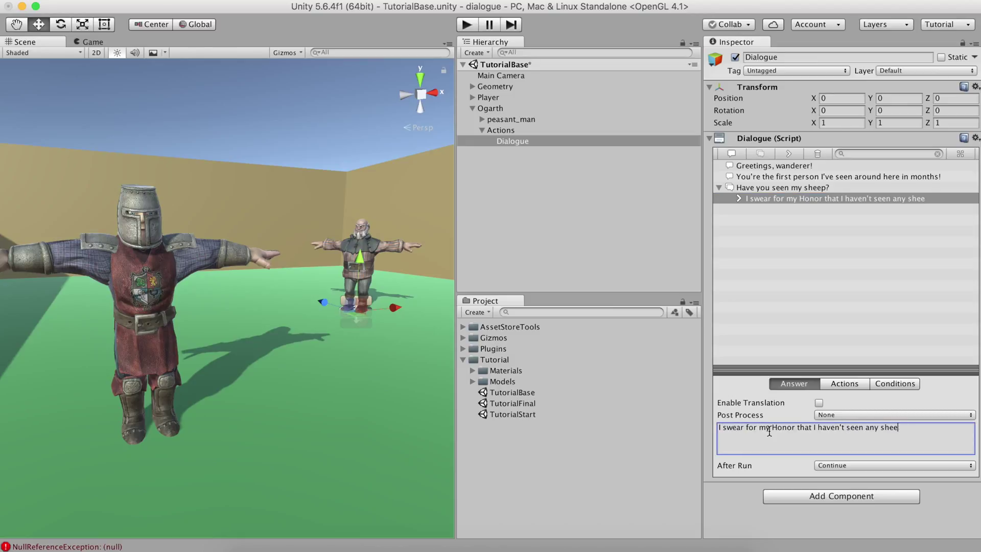
pyautogui.click(785, 154)
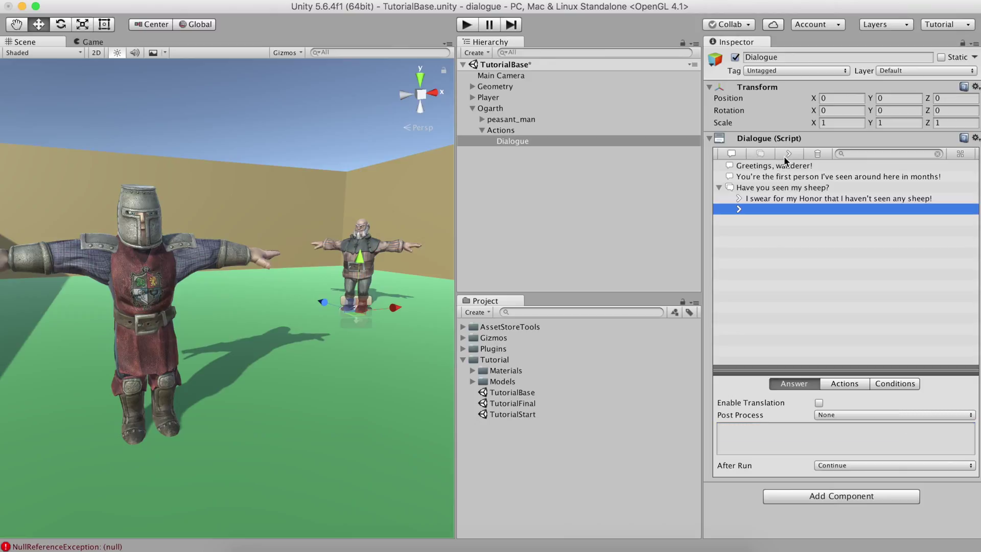
pyautogui.click(745, 437)
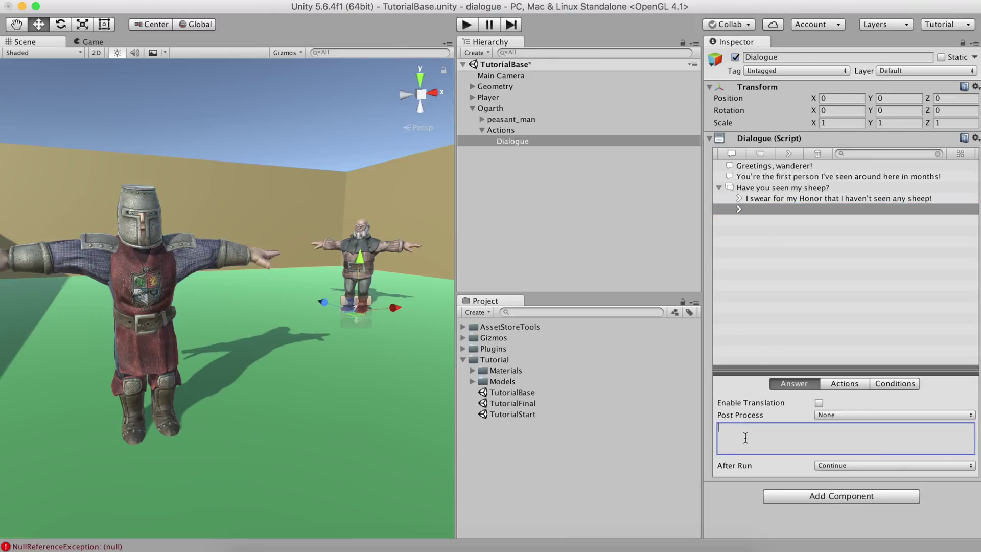
pyautogui.write('I saw one heading south from here!')
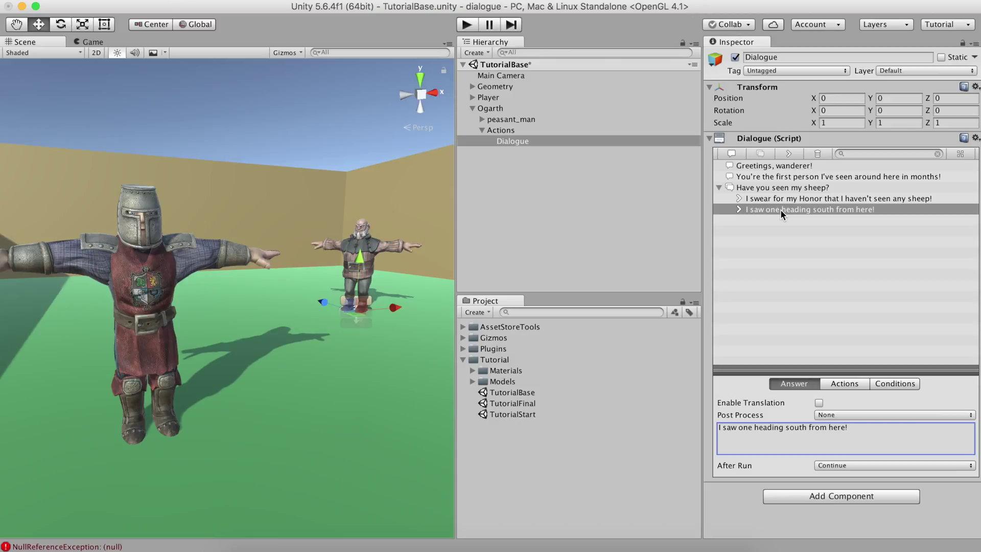
pyautogui.click(837, 198)
pyautogui.click(731, 153)
# Reply 'Oh... too bad then...' to the denial and 'Really?! I'm going to find her right away!' to the sighting
pyautogui.write('Oh... too bad then...')
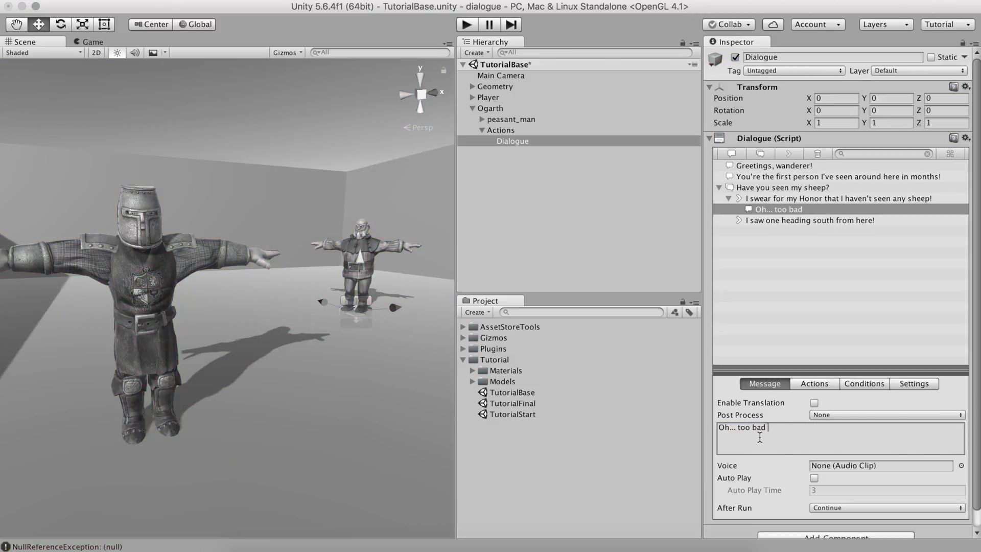
pyautogui.click(809, 220)
pyautogui.click(784, 153)
pyautogui.write('Really')
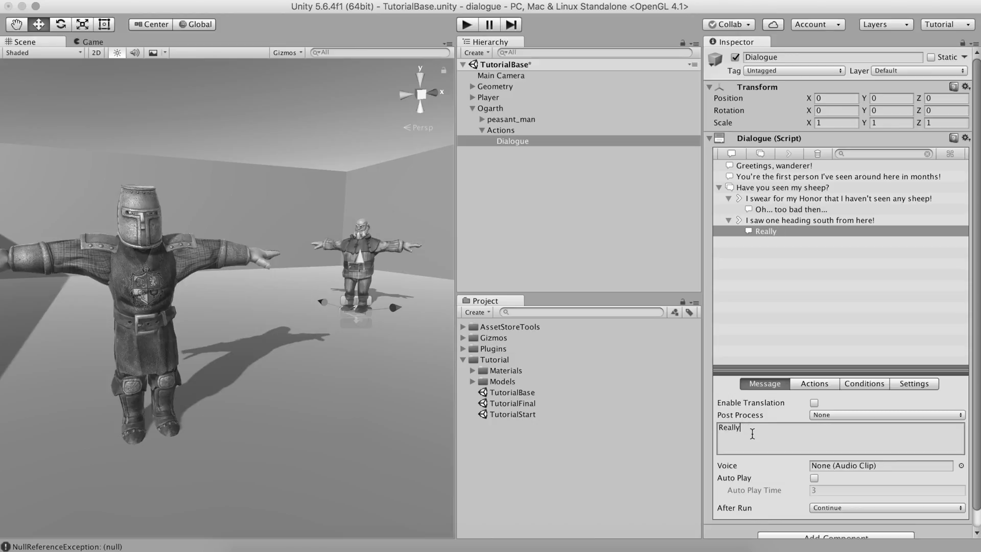
pyautogui.write("?! I'm going to find her right away!")
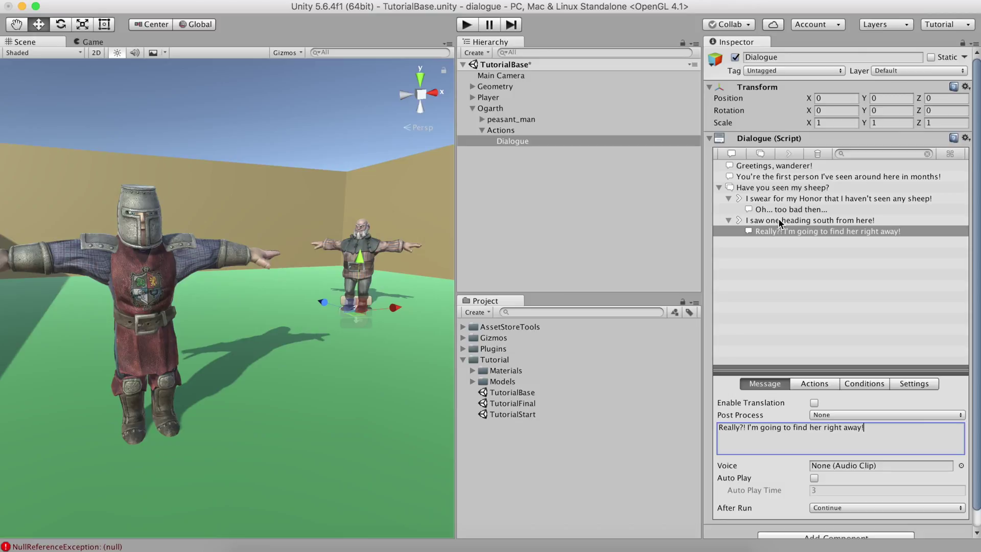
# Add the closing line 'Anyway, goodbye friend!' after the choice group and save the scene
pyautogui.click(730, 156)
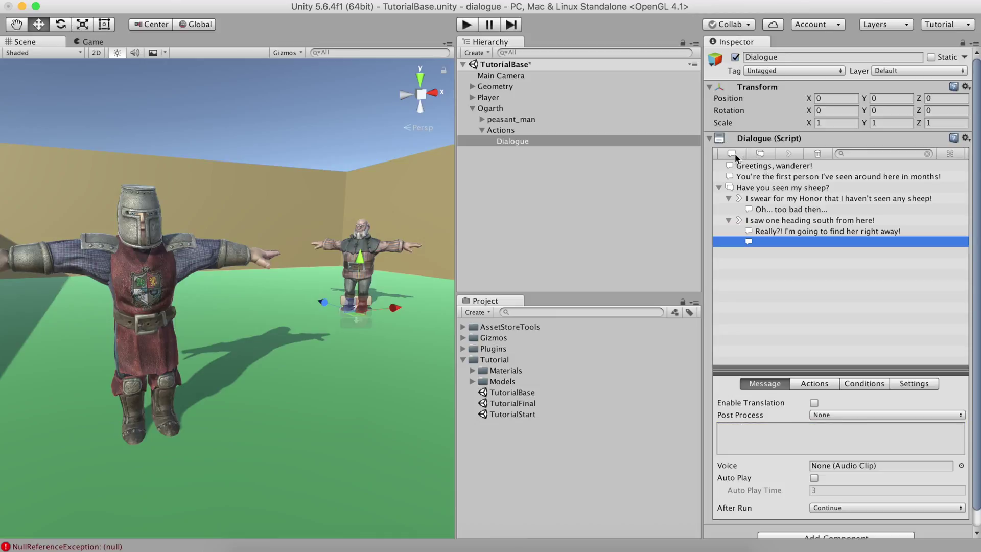
pyautogui.moveTo(748, 241); pyautogui.dragTo(737, 273)
pyautogui.click(719, 187)
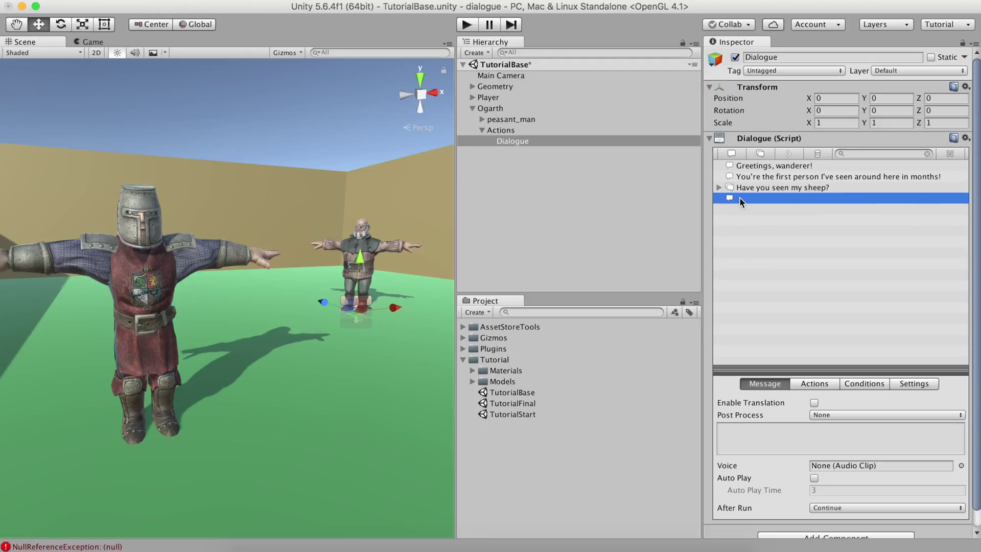
pyautogui.click(758, 428)
pyautogui.write('Anyway')
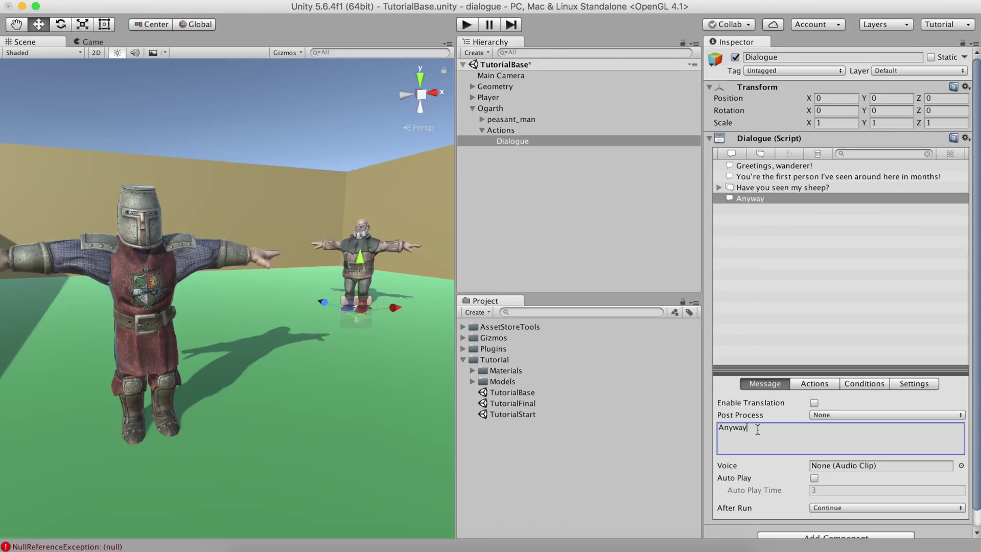
pyautogui.write(', goodbye friend!')
pyautogui.click(757, 198)
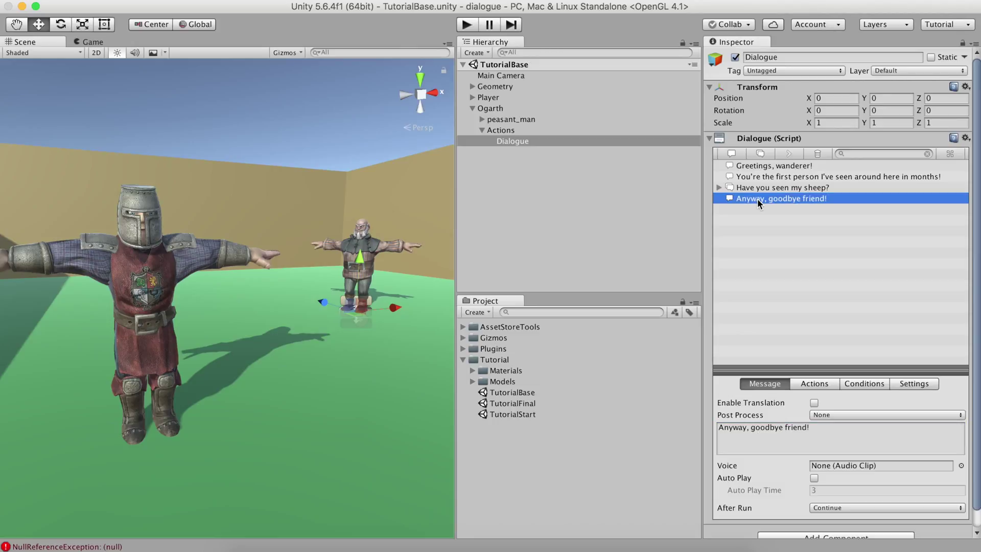
pyautogui.press('super+s')
pyautogui.click(467, 25)
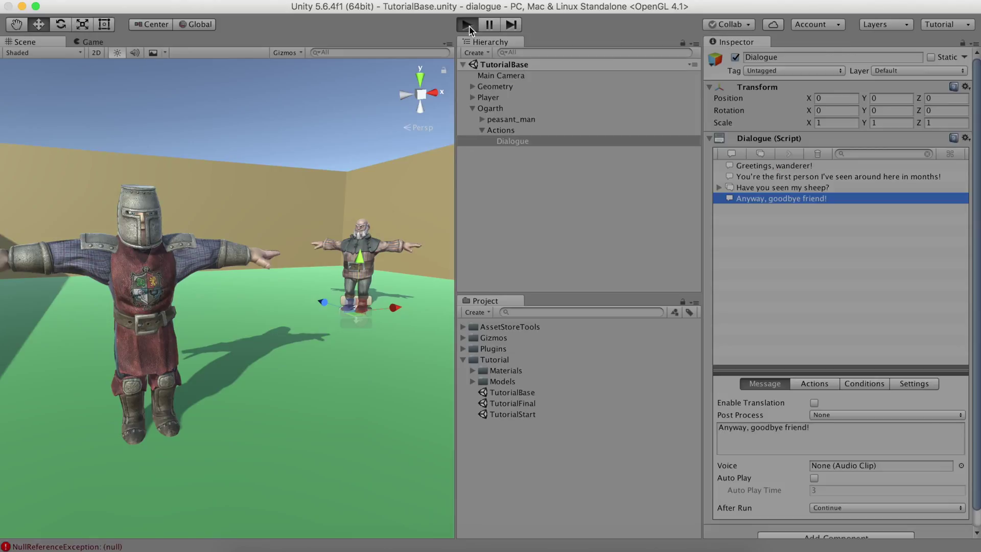